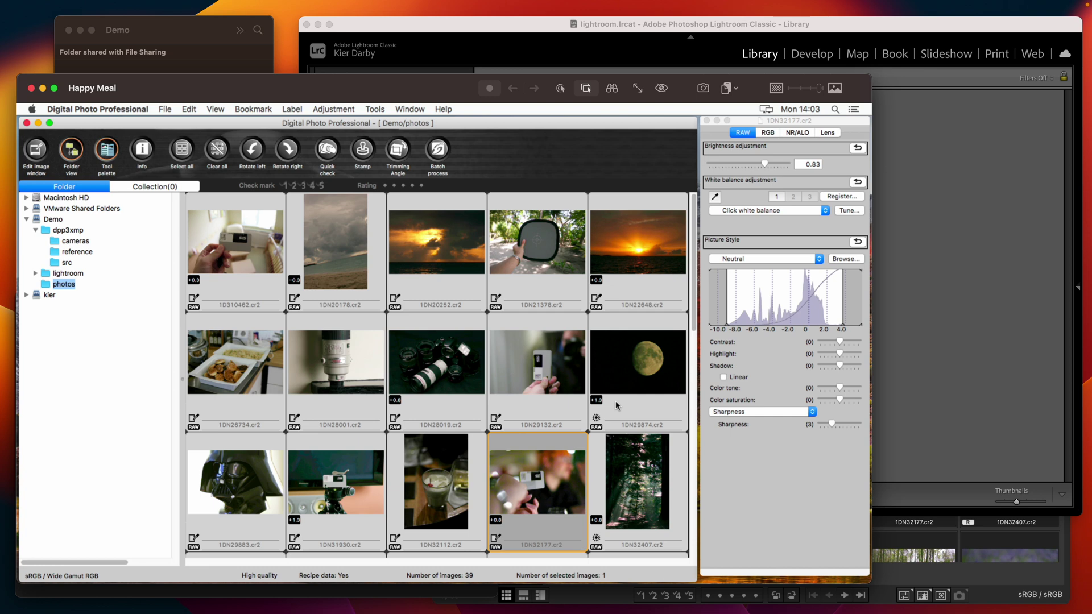
Step: Bring the DPP4 window showing the bookmarked Demo/photos folder to the front
left_click(1001, 595)
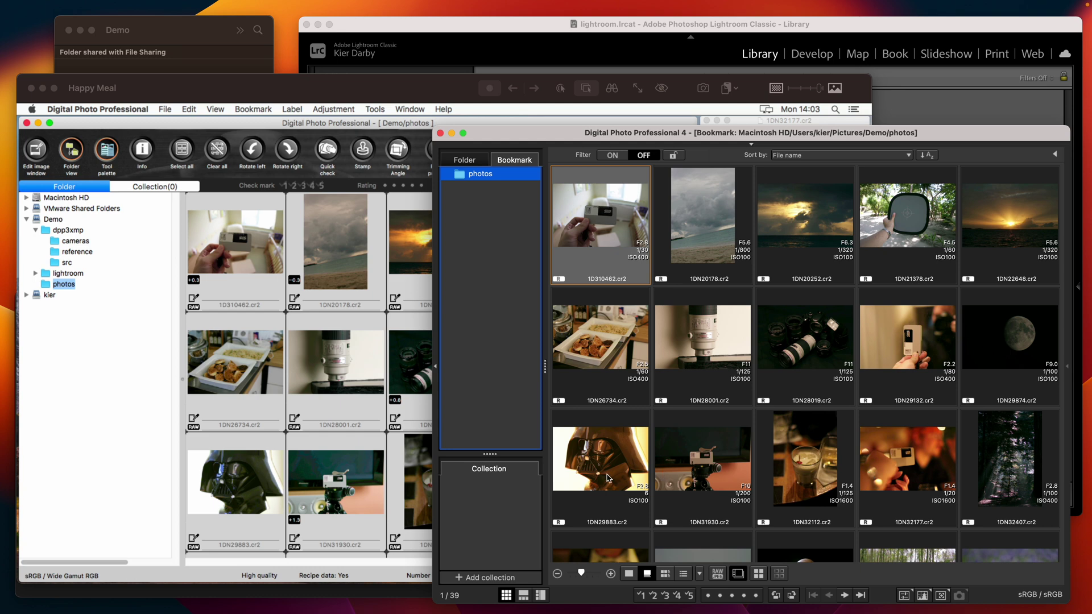
left_click(591, 448)
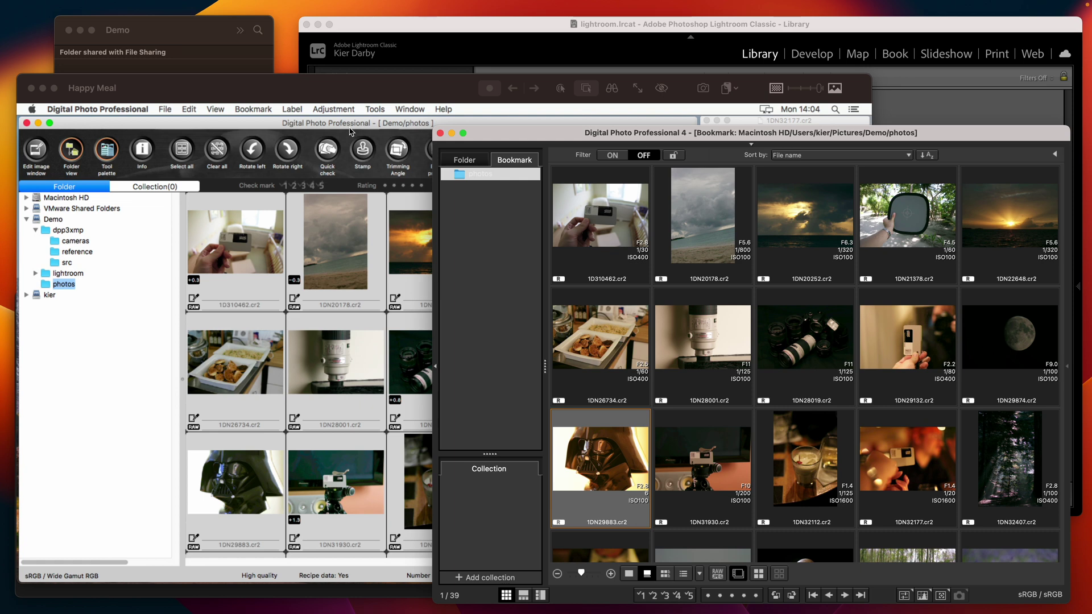
Step: Import the 39 raw photos from Demo > photos into the Lightroom catalog
left_click(543, 31)
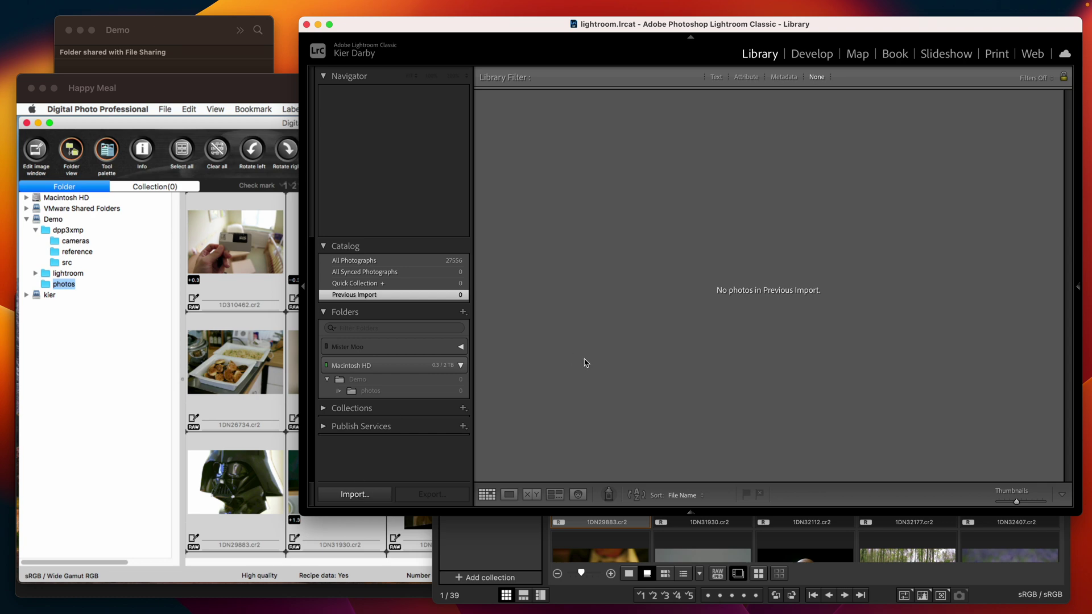
key("super+shift+i")
left_click(366, 216)
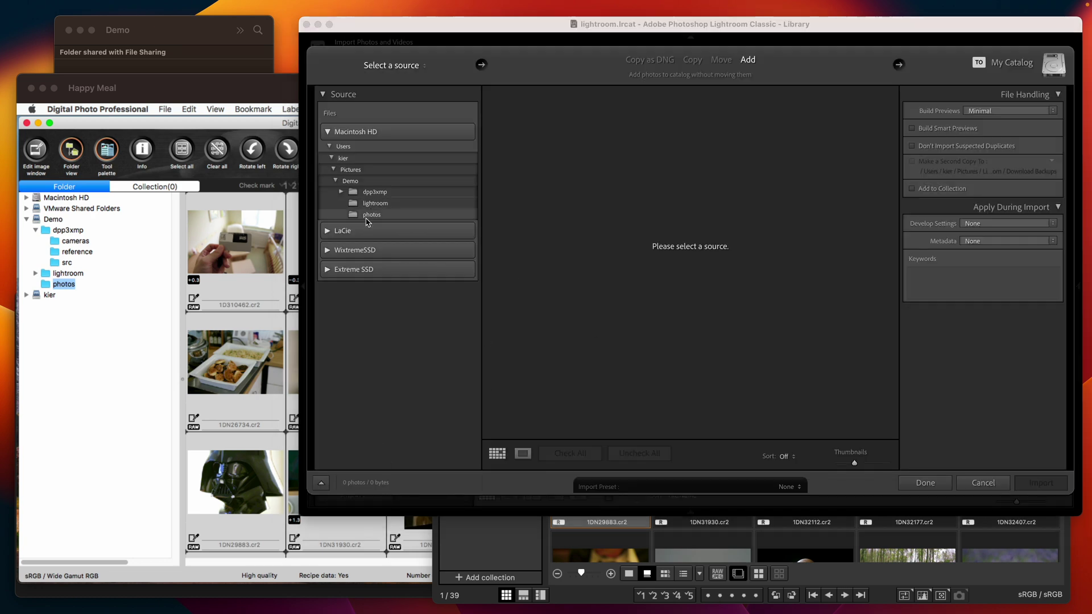
left_click(1041, 483)
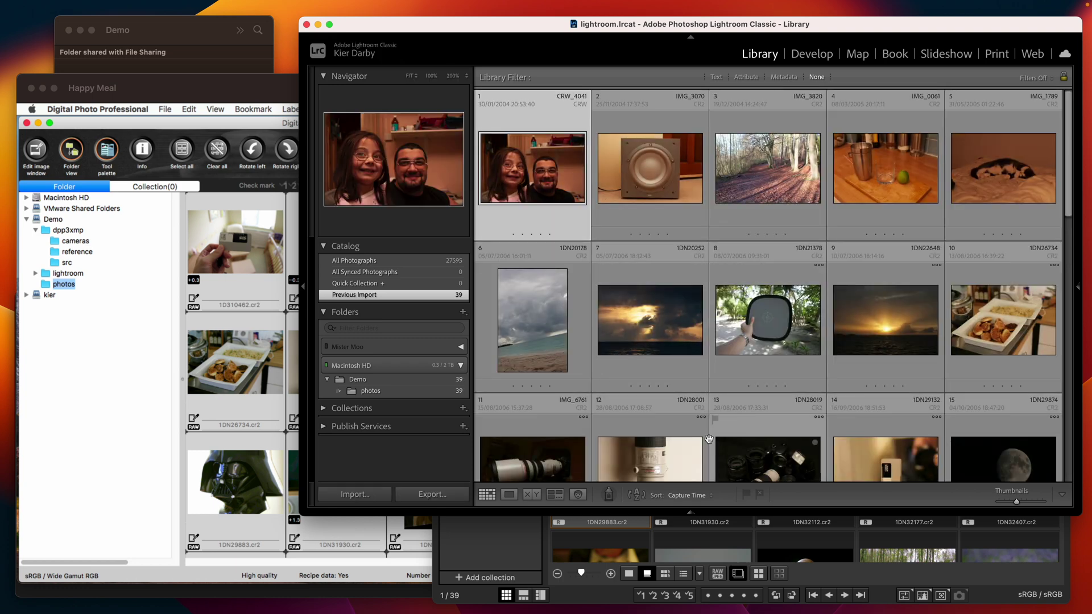
Step: Sort the Lightroom photo grid by File Name
left_click(701, 501)
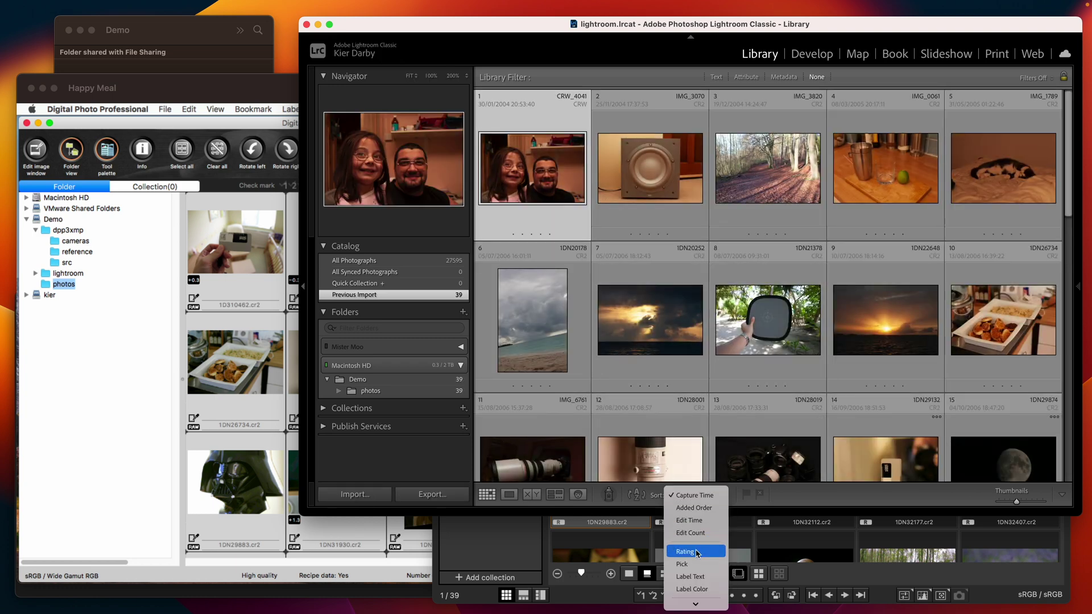
left_click(695, 563)
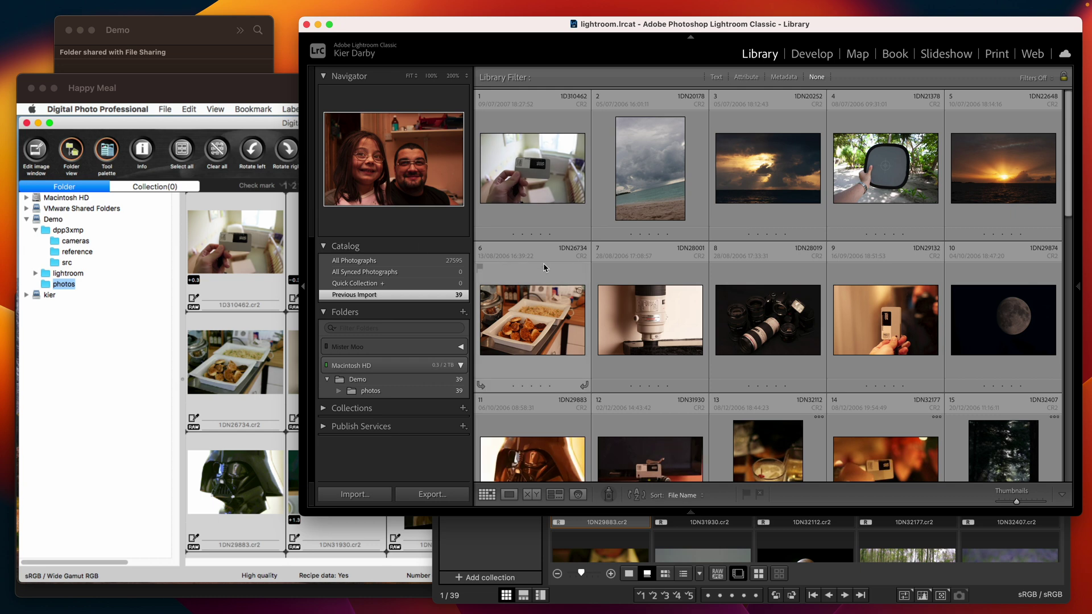
scroll(540, 341, "down", 3)
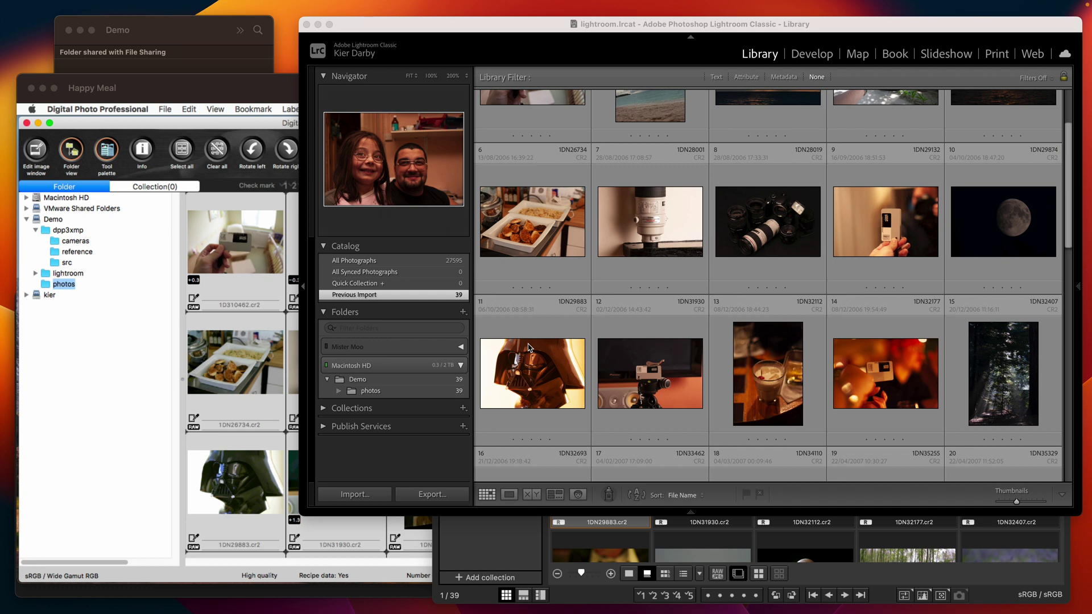
left_click(154, 92)
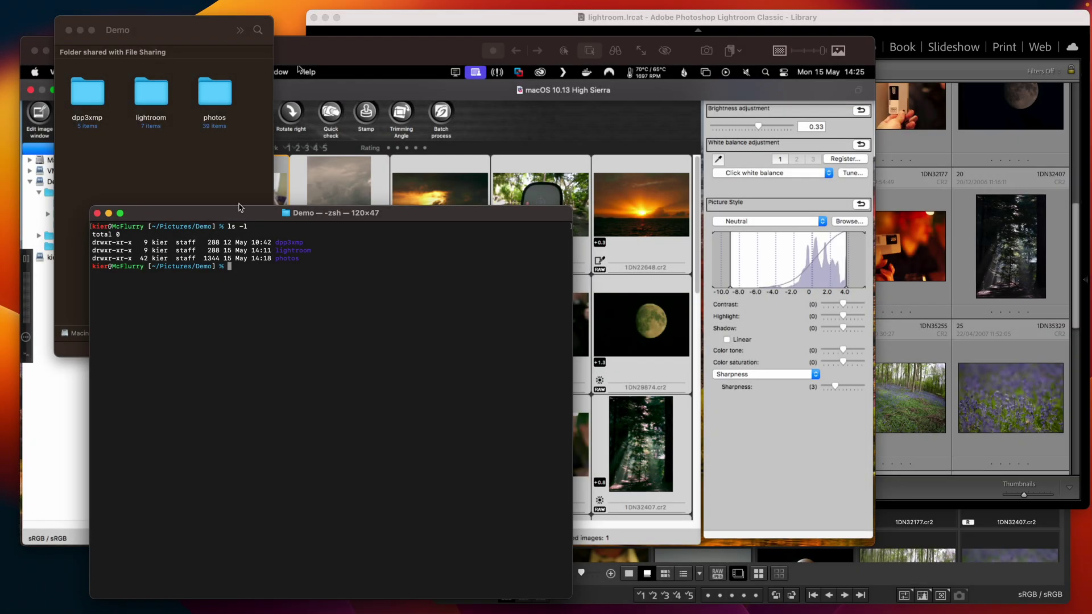
Step: Browse the Demo folder in Finder and select the dpp3xmp folder
left_click(147, 150)
double_click(216, 93)
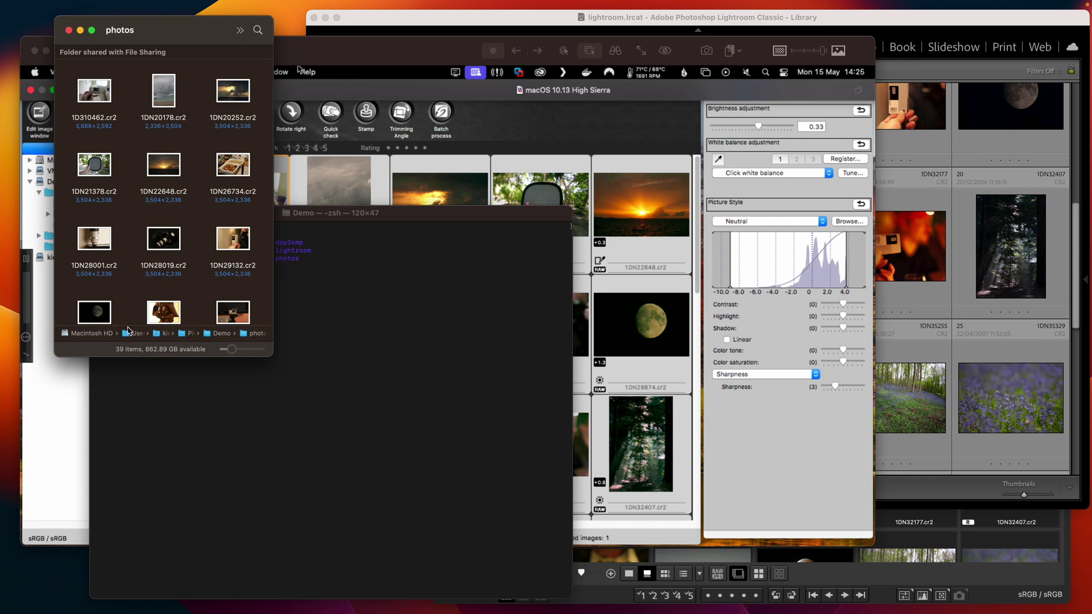
double_click(215, 334)
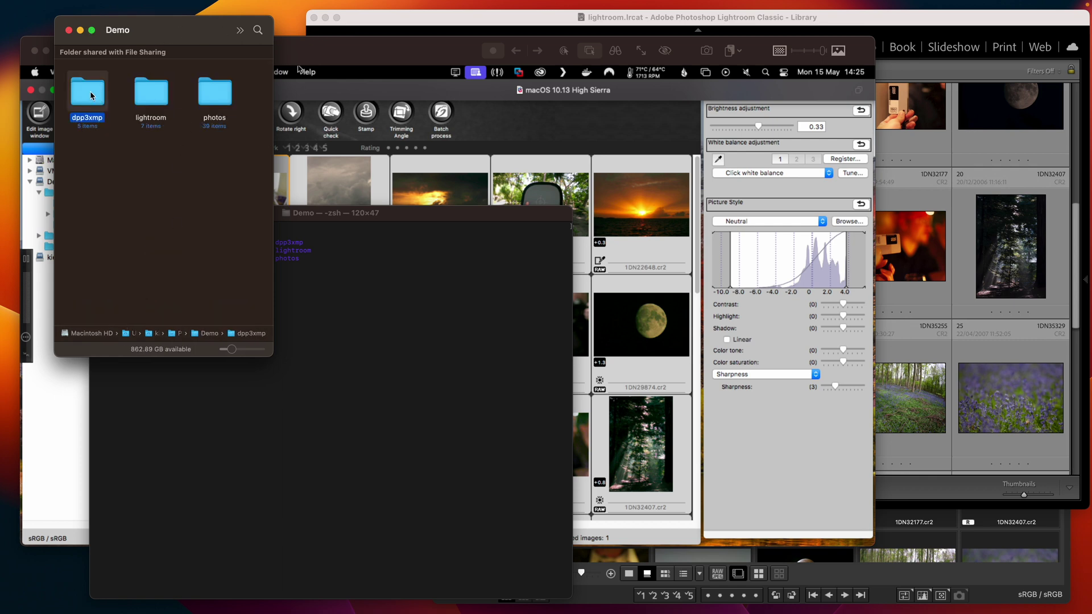
left_click(95, 94)
Step: Confirm PHP 8.2.6 and exiftool 12.60 are installed, then enter php dpp3xmp/dpp3xmp.php
left_click(433, 363)
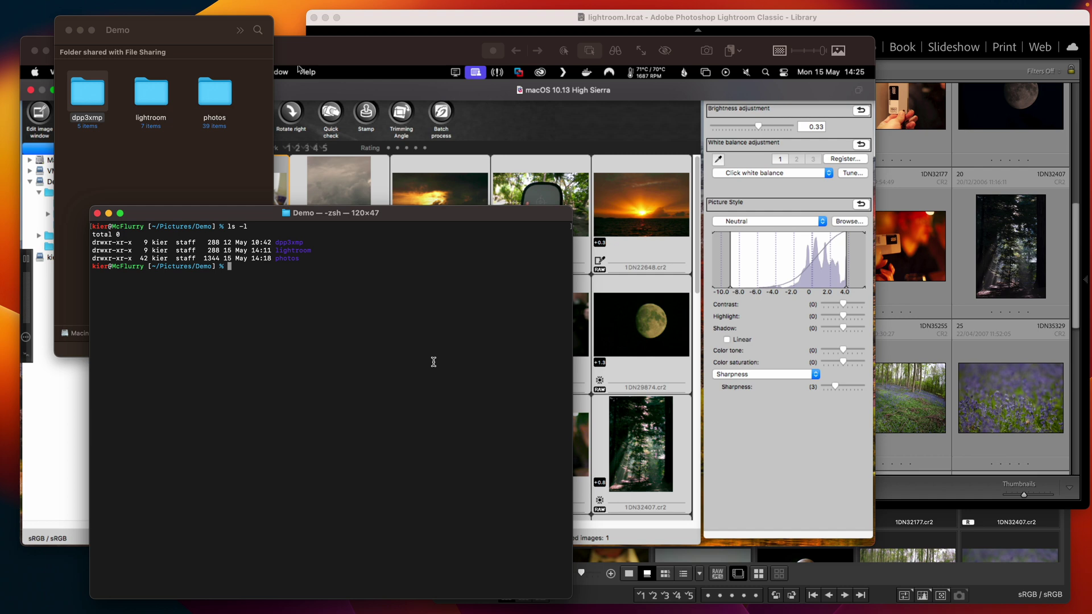
type("php -v")
key("Return")
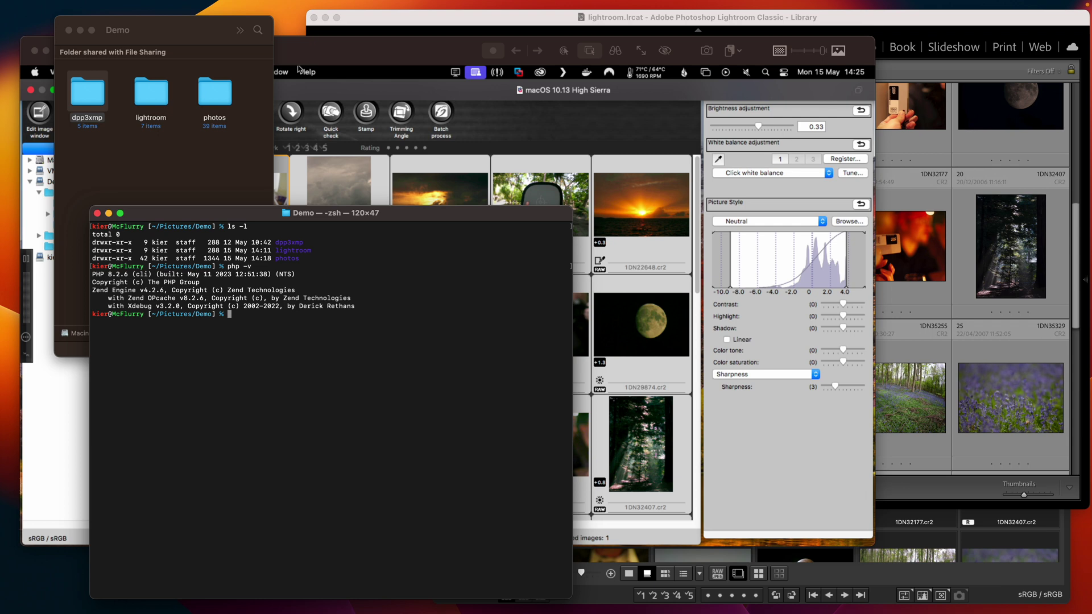
type("exiftool -ver")
key("Return")
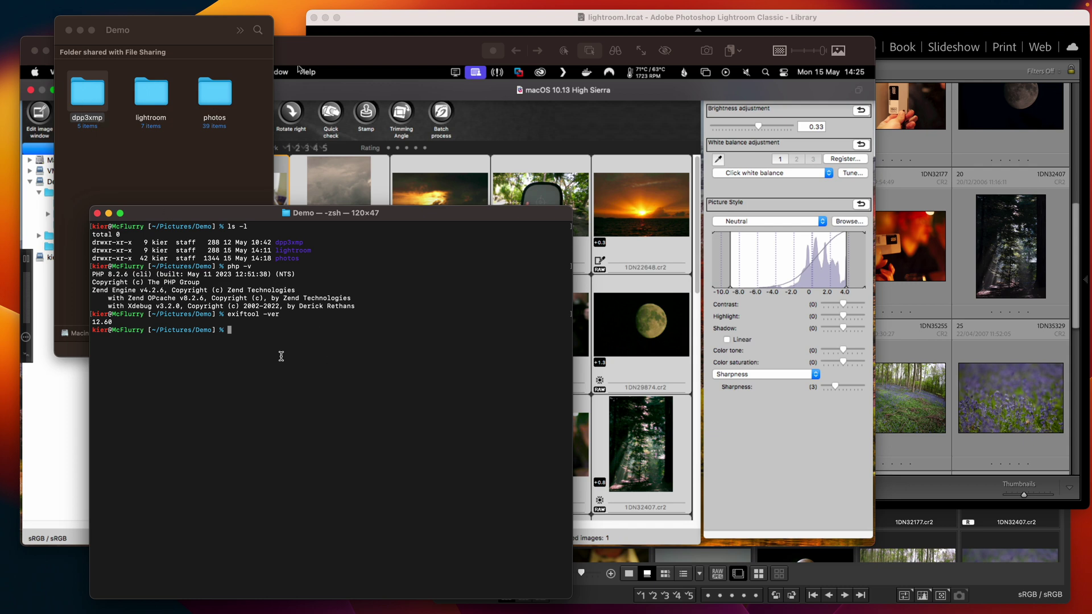
type("php dpp3xmp/dpp")
key("Tab")
Step: Run the dpp3xmp converter on the photos folder to generate 151 white balance references
type("photo")
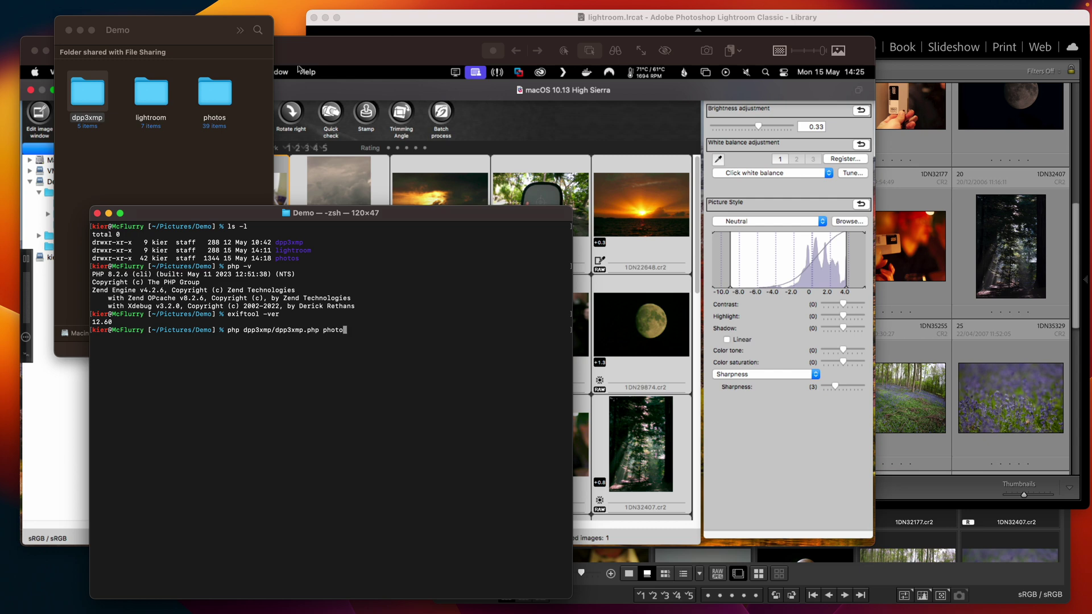
type("s")
key("Return")
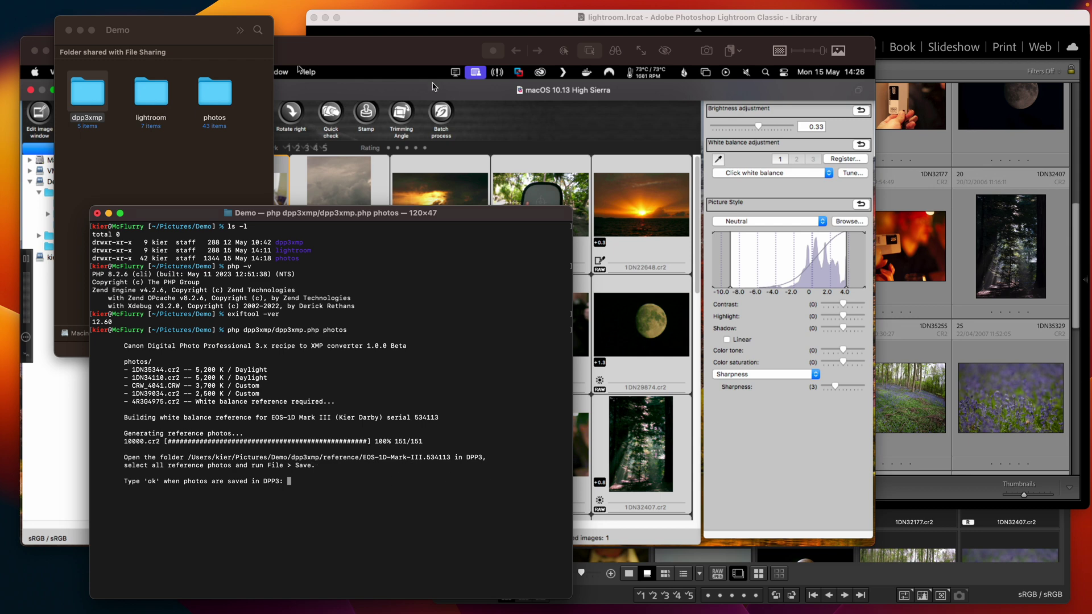
Step: Open the dpp3xmp > reference > EOS-1D-Mark-III.534113 folder with its 151 images in DPP3
left_click(430, 53)
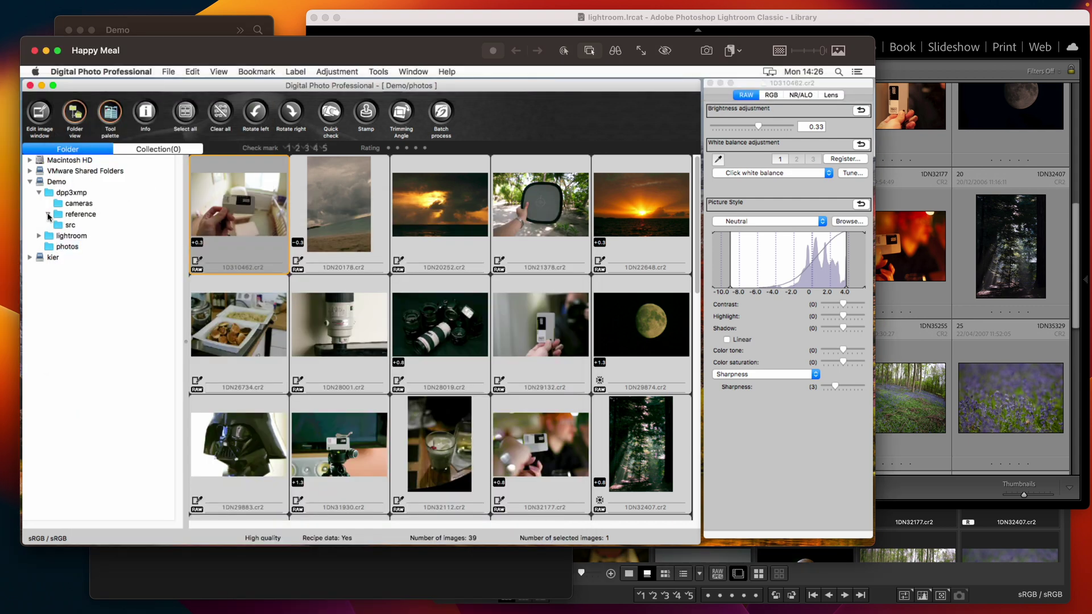
left_click(48, 214)
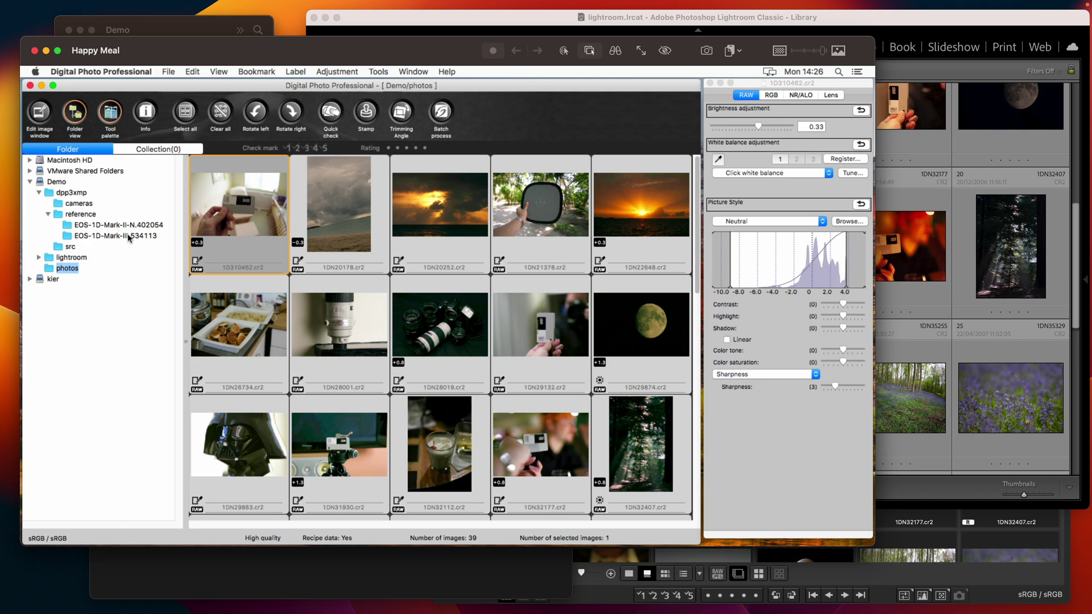
left_click(244, 567)
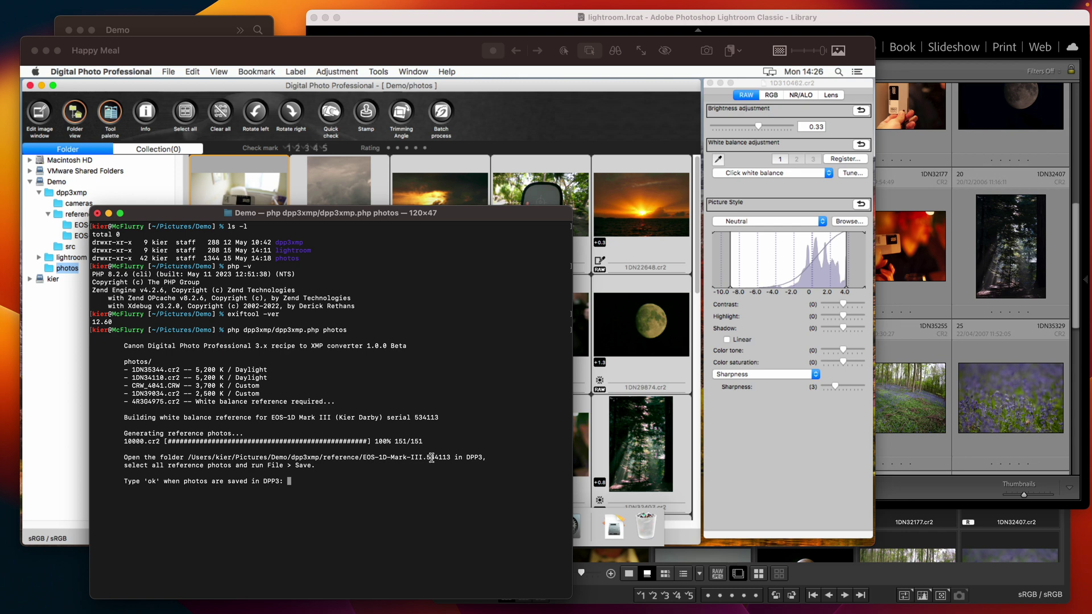
left_click(154, 41)
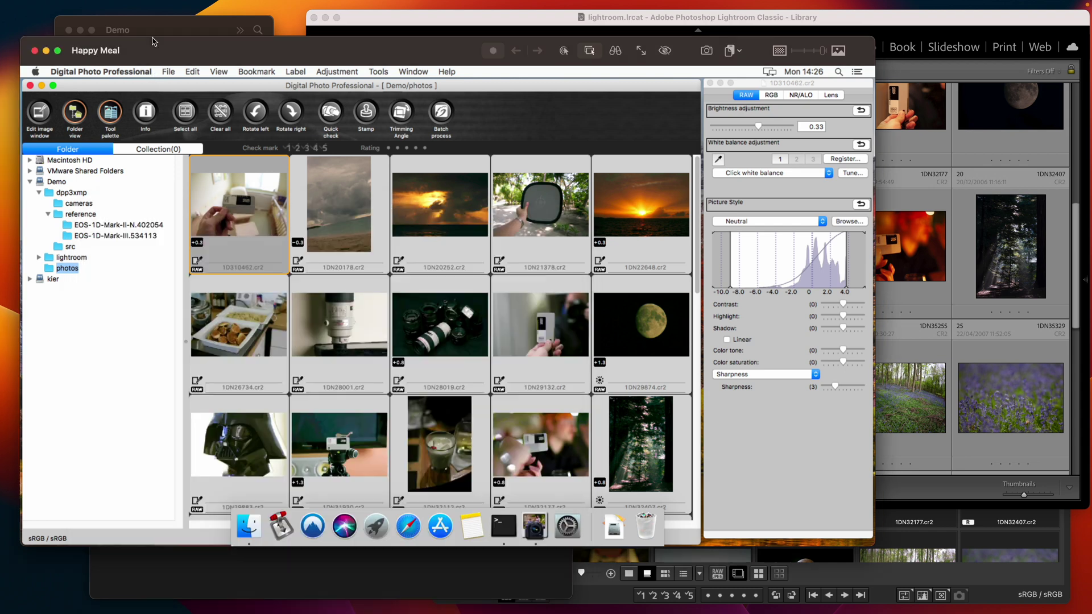
left_click(121, 236)
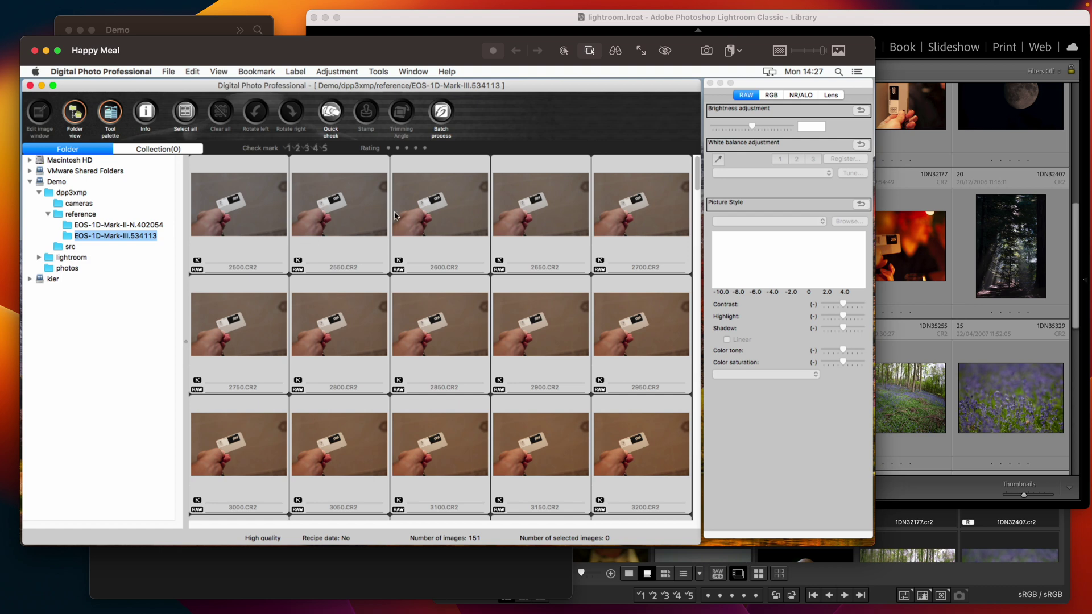
Step: Select all 151 reference images, 2500.CR2 through 10000.CR2, and save them
left_click(287, 200)
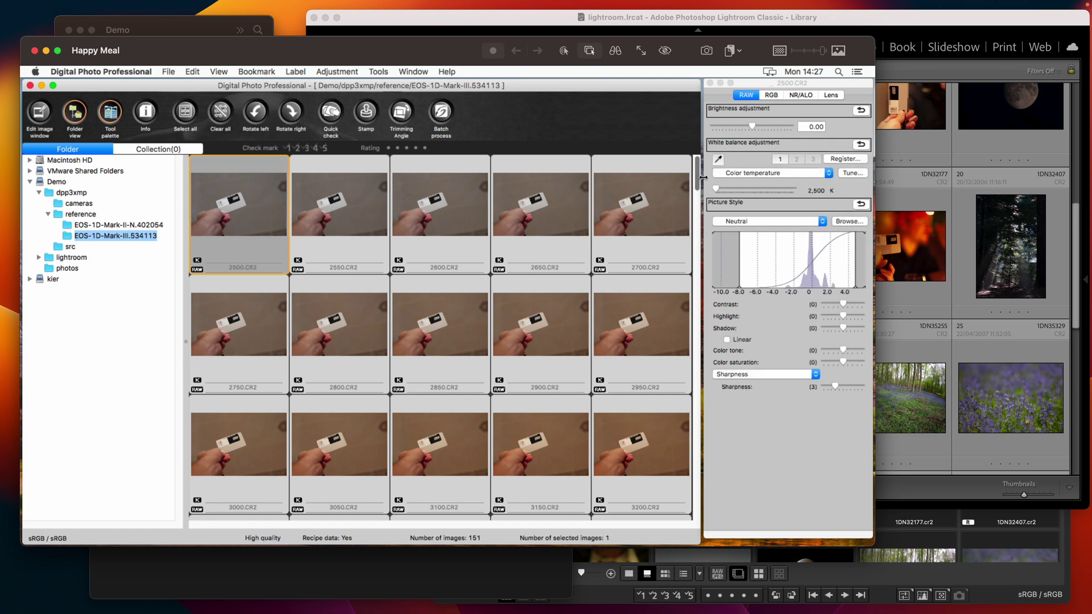
left_click_drag(697, 180, 697, 466)
scroll(683, 522, "down", 5)
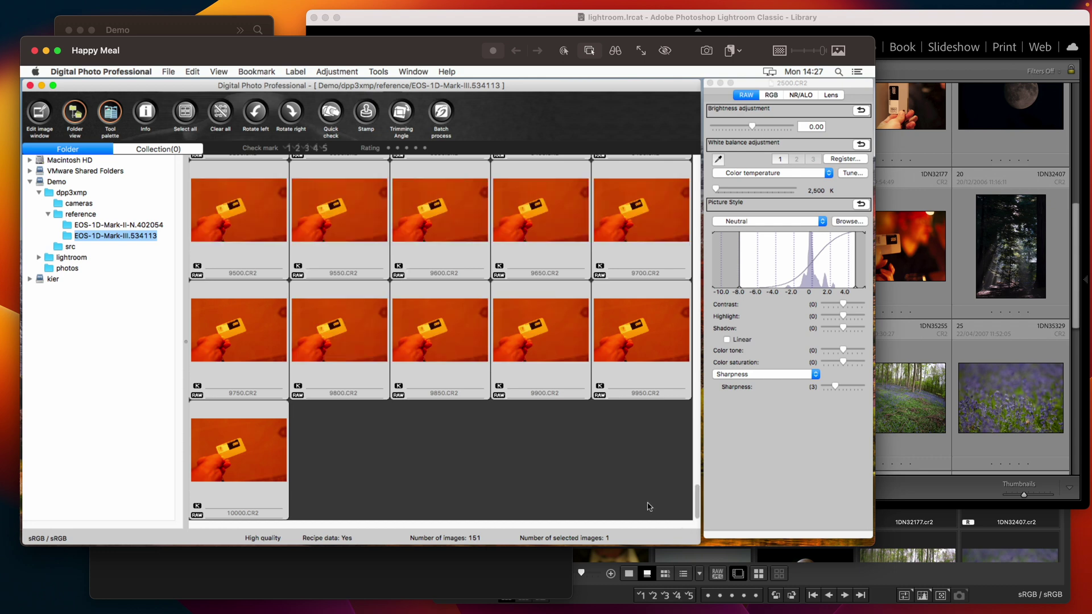
left_click(631, 490)
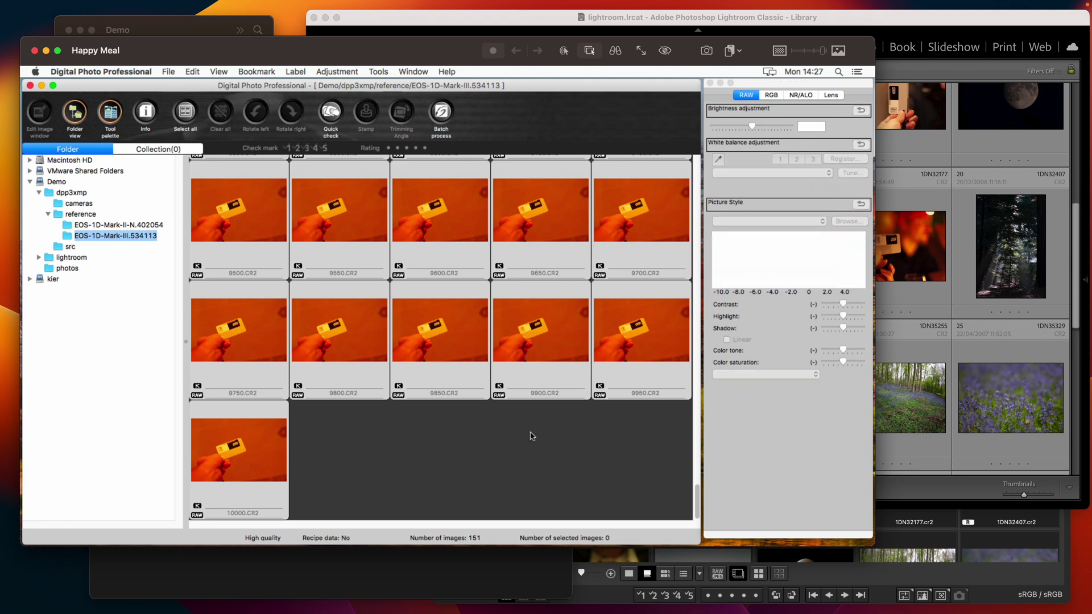
right_click(441, 331)
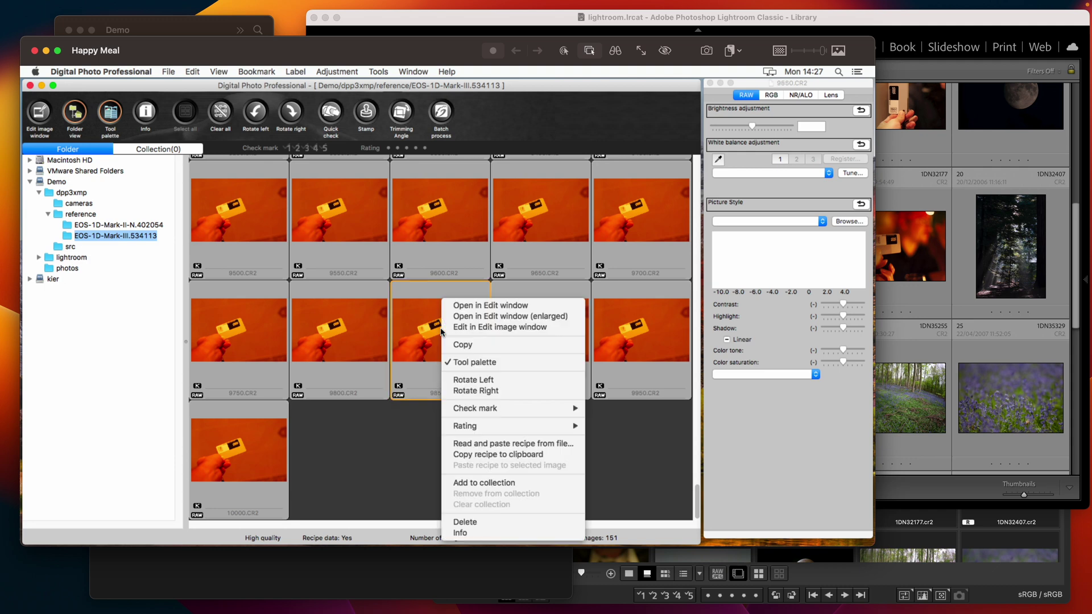
left_click(395, 452)
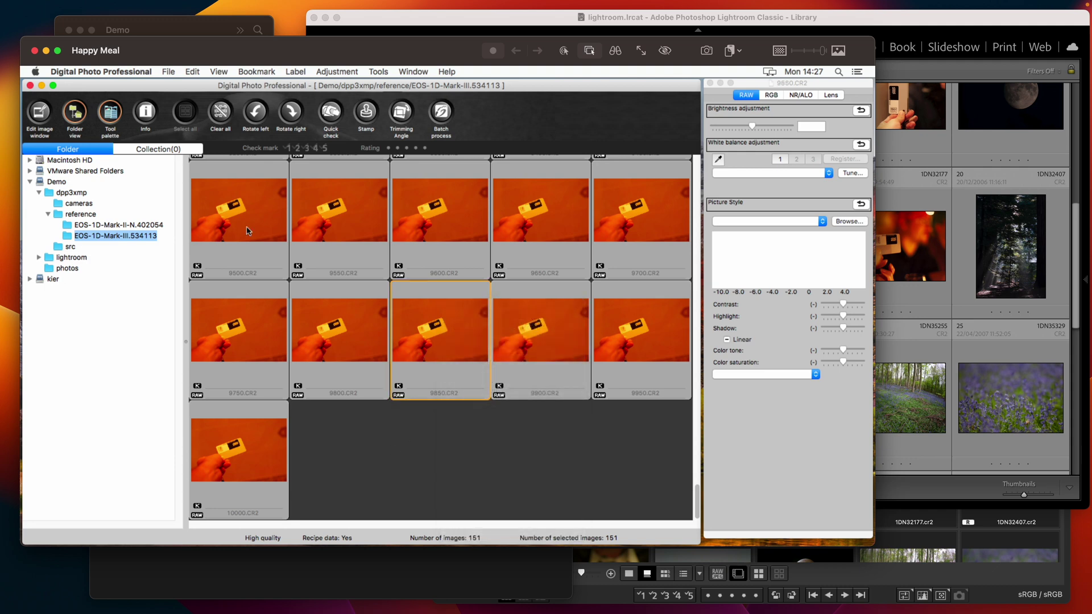
left_click(168, 71)
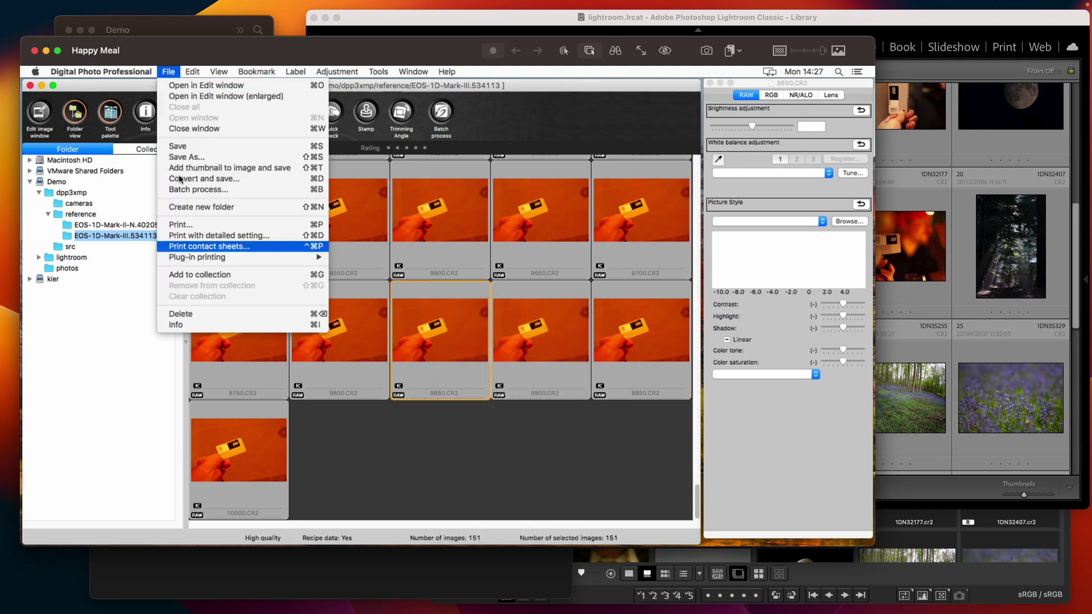
left_click(193, 82)
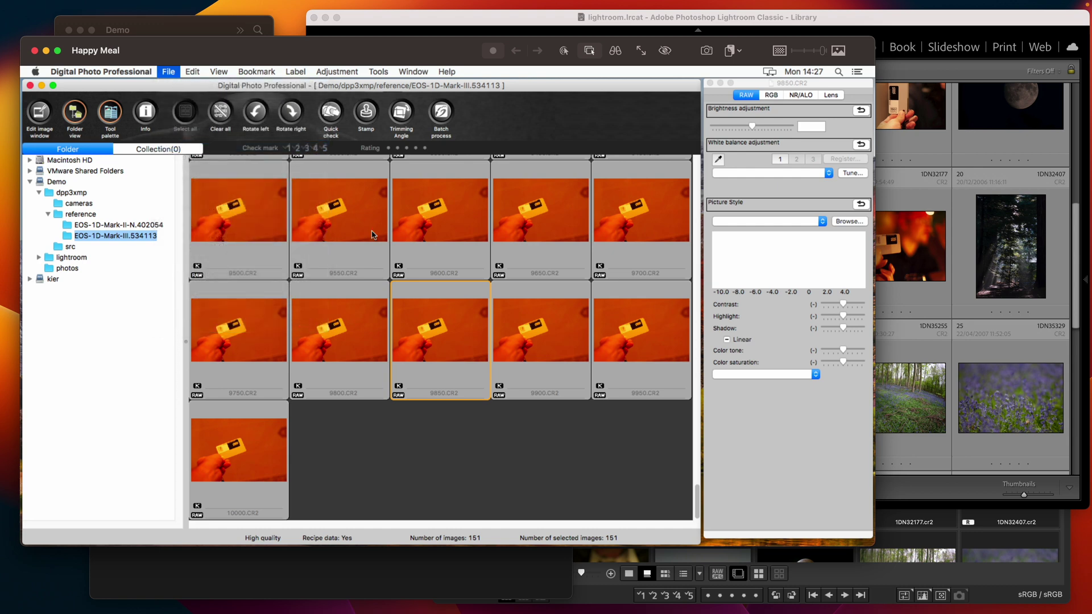
Step: Answer 'ok' so the converter reads the saved references and reports 'All done.'
left_click(282, 560)
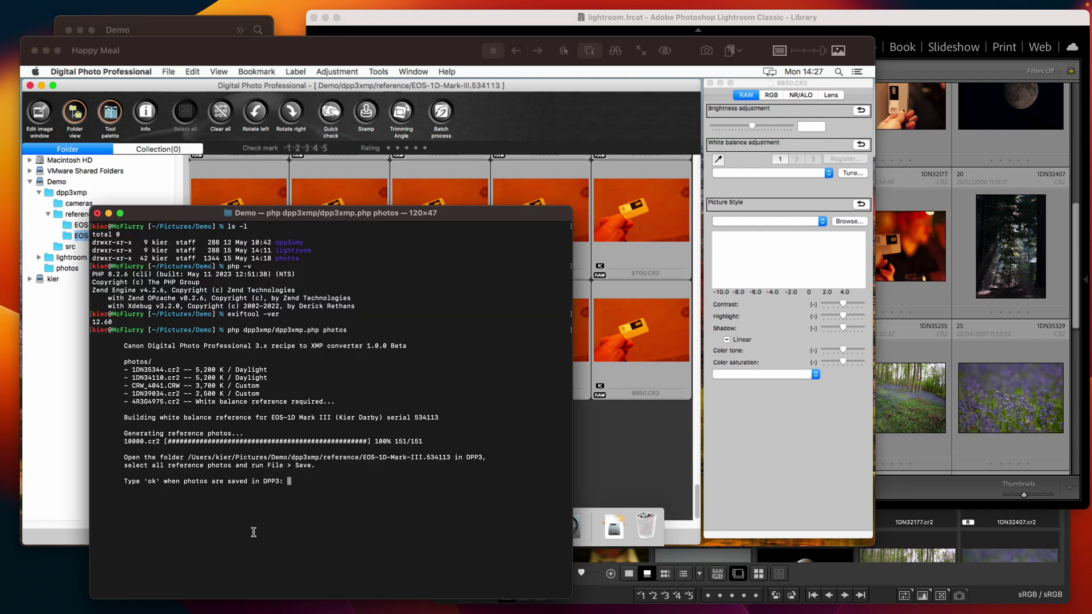
type("ok")
key("Return")
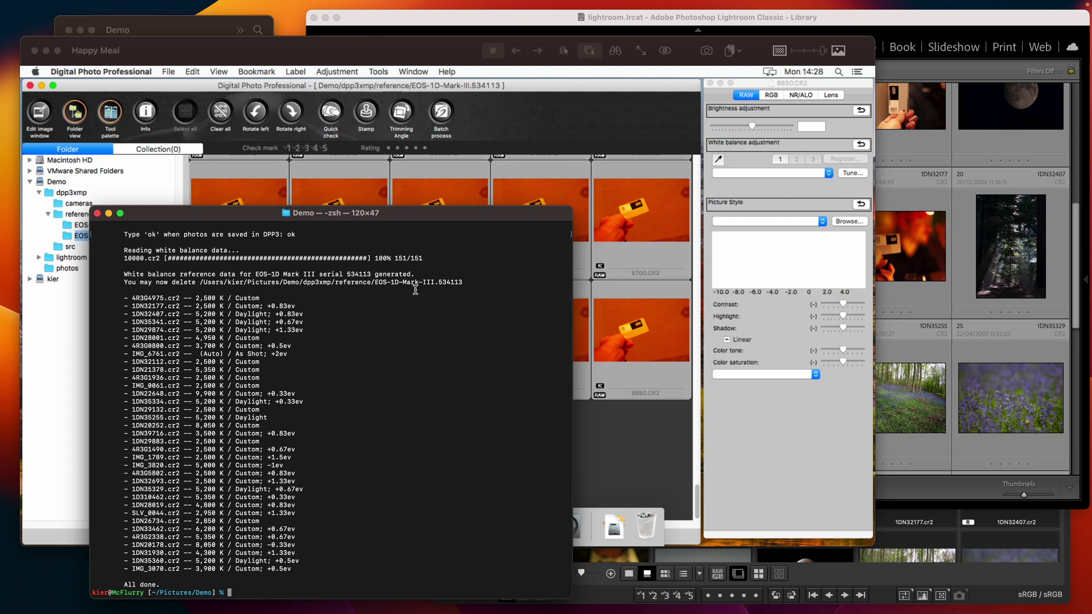
scroll(413, 289, "up", 8)
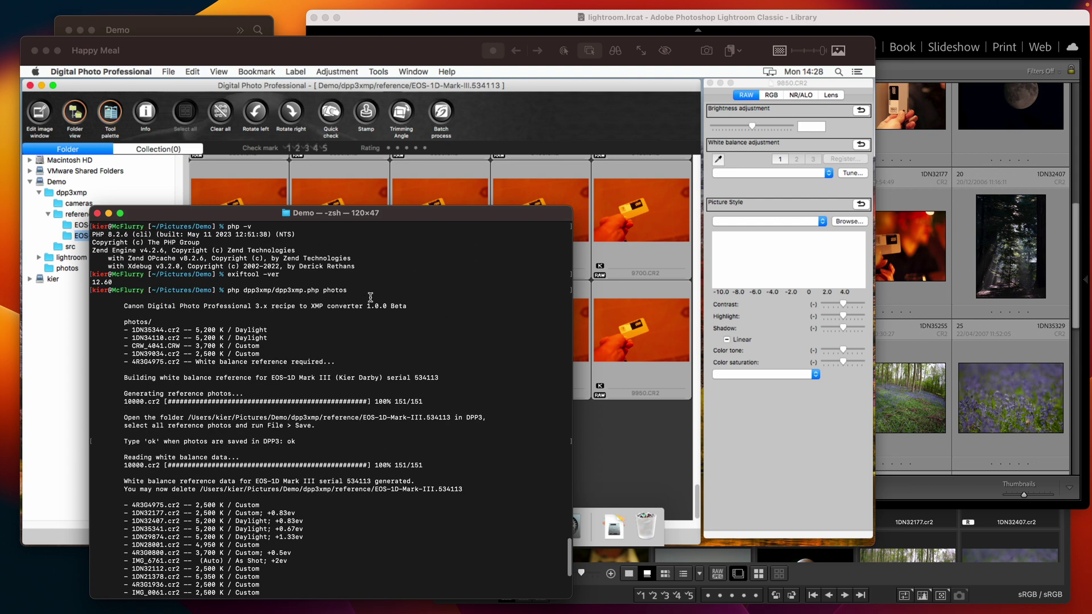
scroll(370, 297, "down", 8)
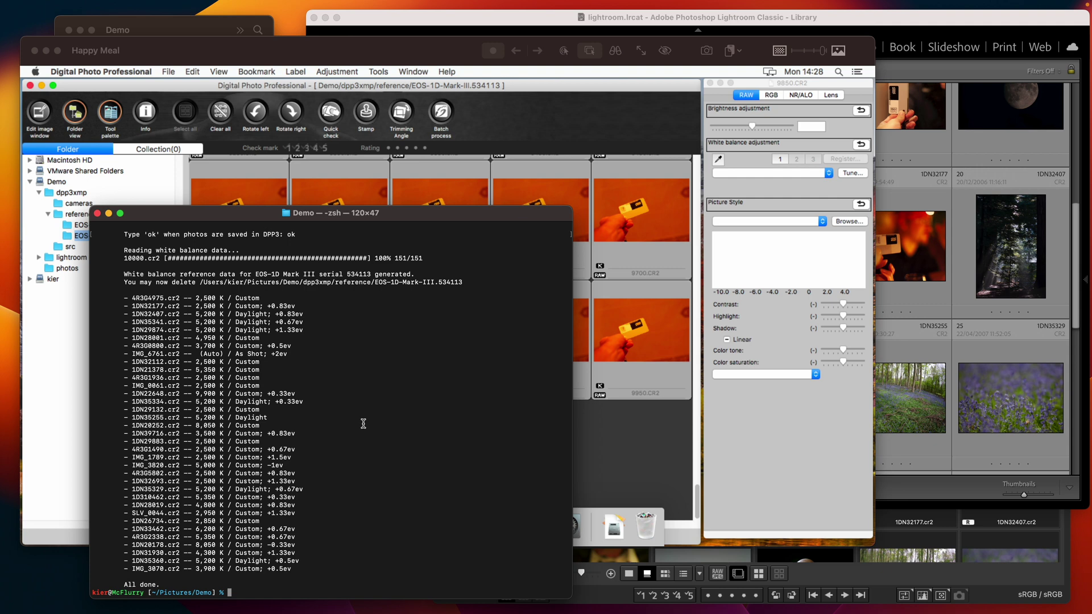
Step: Open the photos folder in Finder to check each raw file has a matching .xmp sidecar
left_click(185, 27)
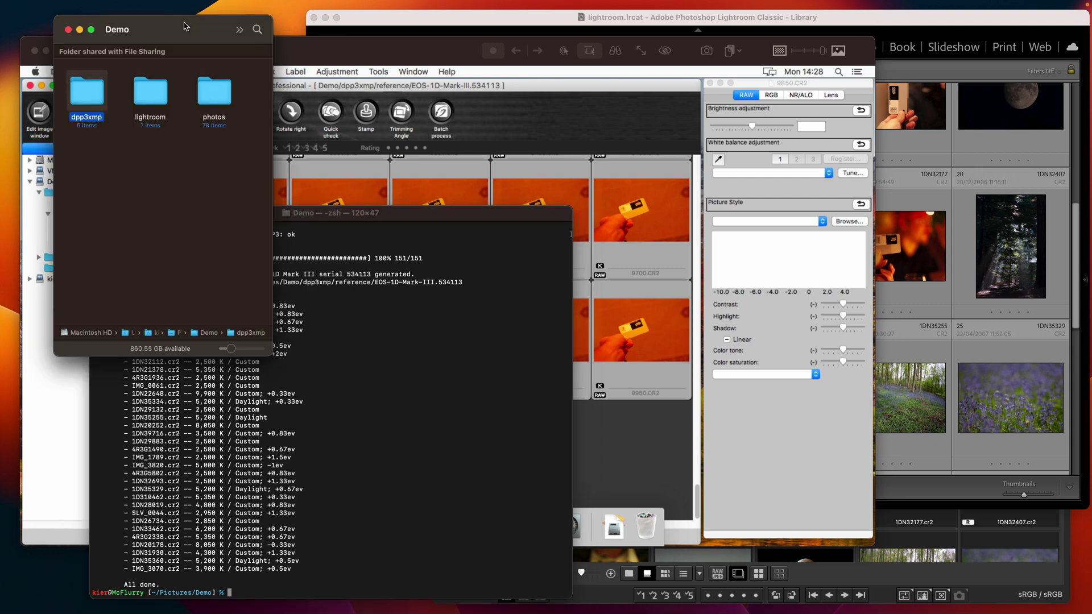
left_click(221, 95)
double_click(221, 96)
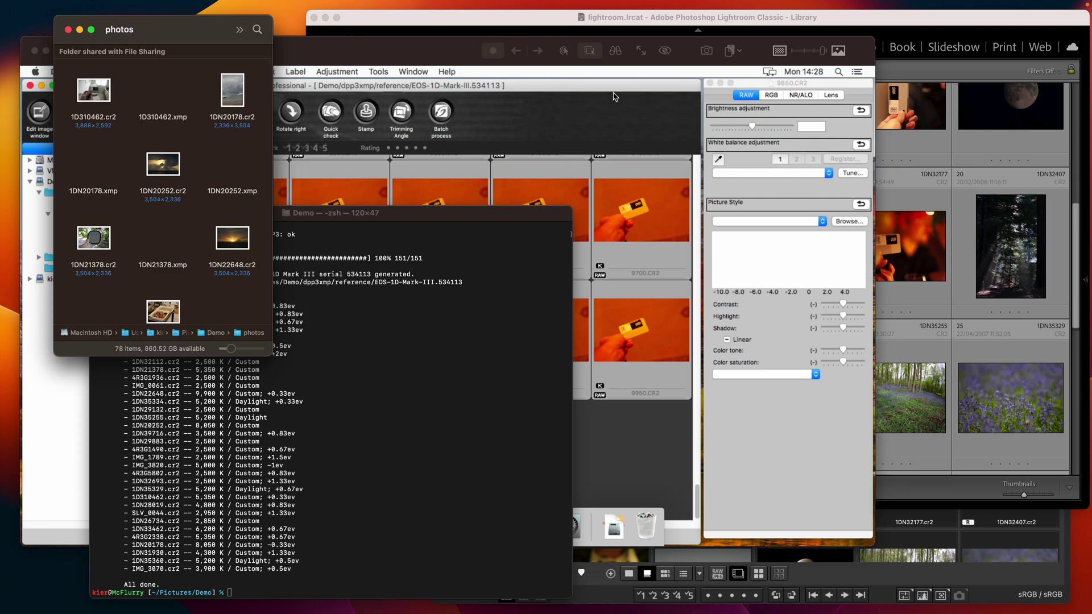
left_click(377, 343)
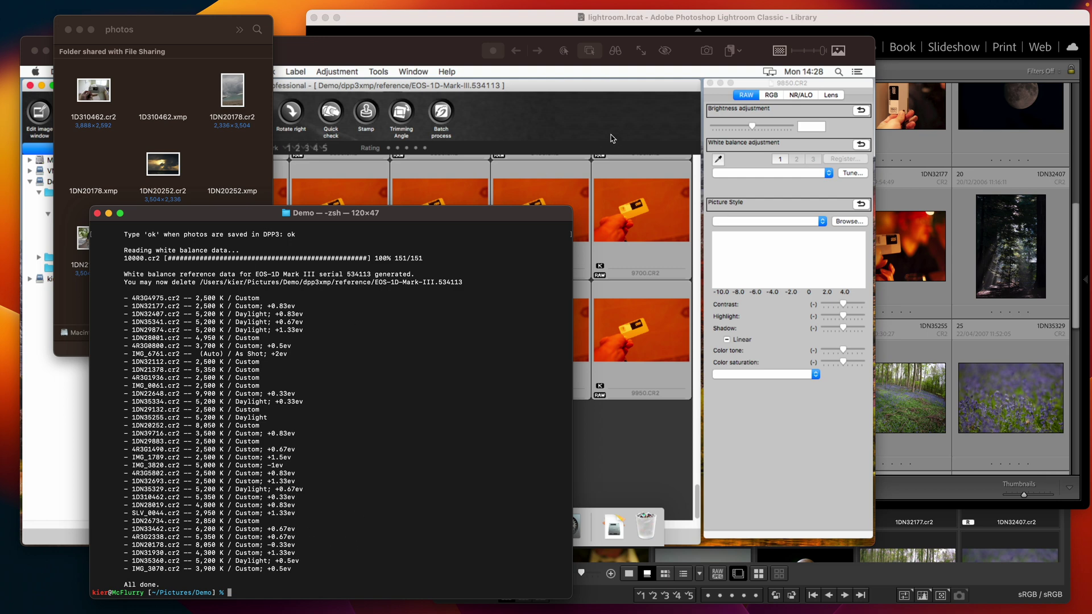
Step: Have Lightroom re-read the photos' metadata from their XMP sidecars via Read Metadata from Files
left_click(646, 23)
left_click(660, 253)
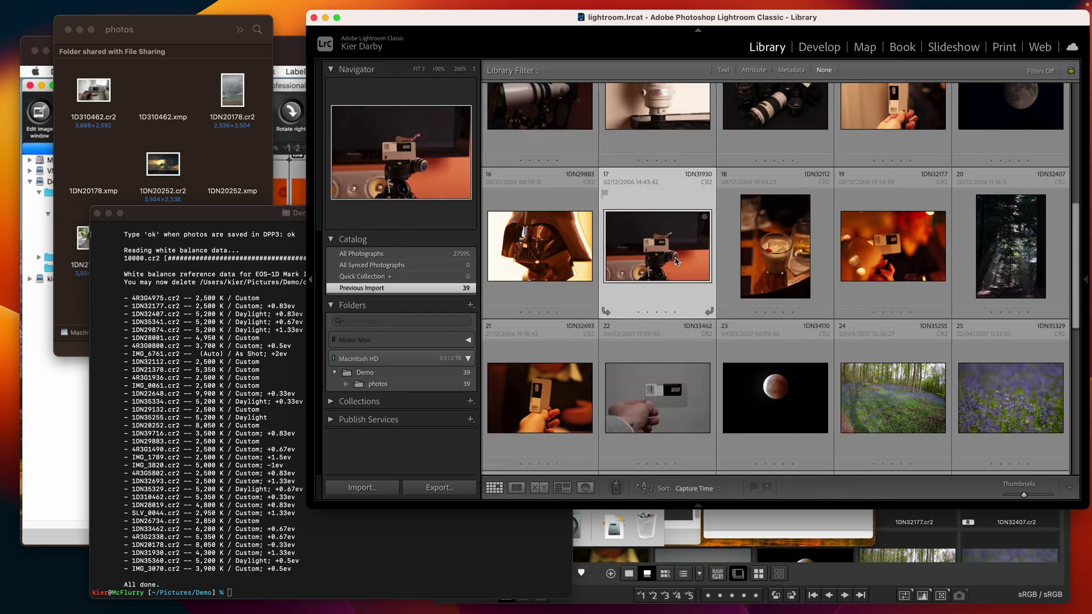
right_click(563, 260)
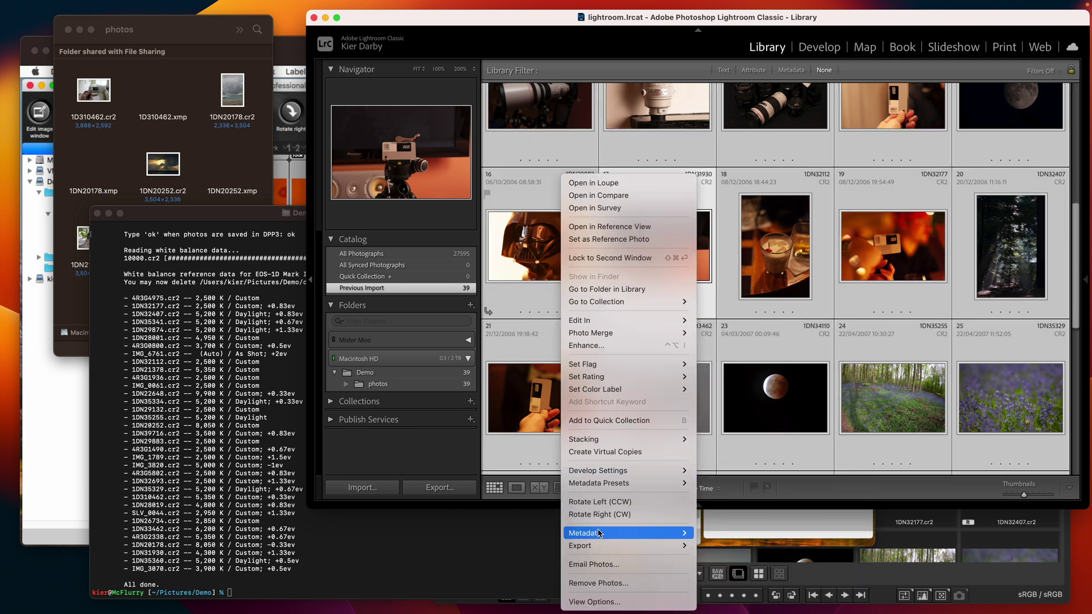
mouse_move(600, 536)
left_click(742, 545)
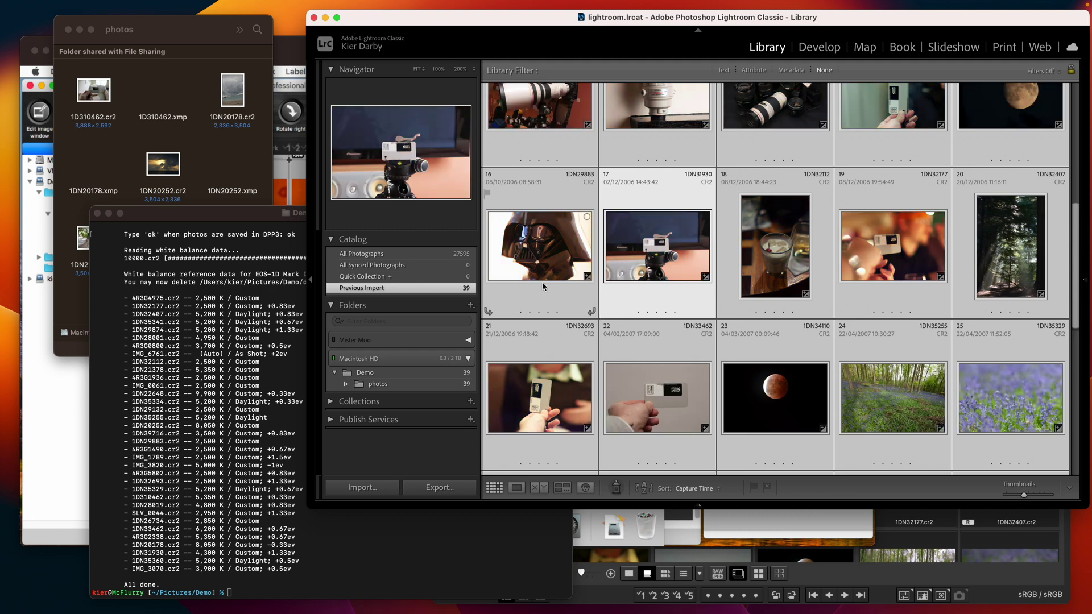
left_click(63, 417)
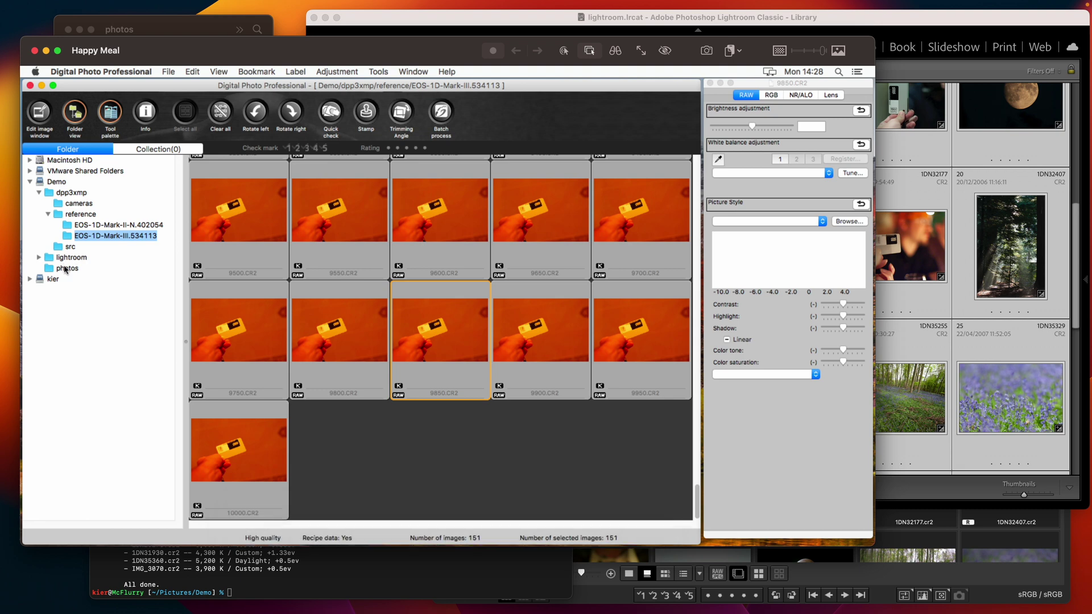
Step: Show the photos folder in DPP, then scroll Lightroom's grid to compare the updated thumbnails
left_click(65, 269)
left_click(537, 271)
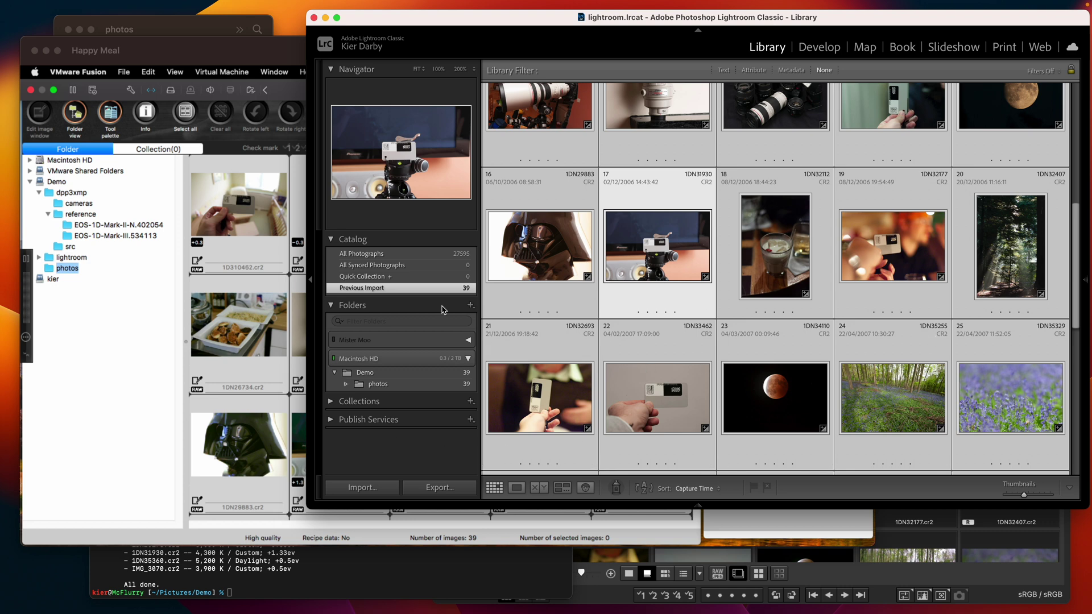
scroll(772, 340, "down", 2)
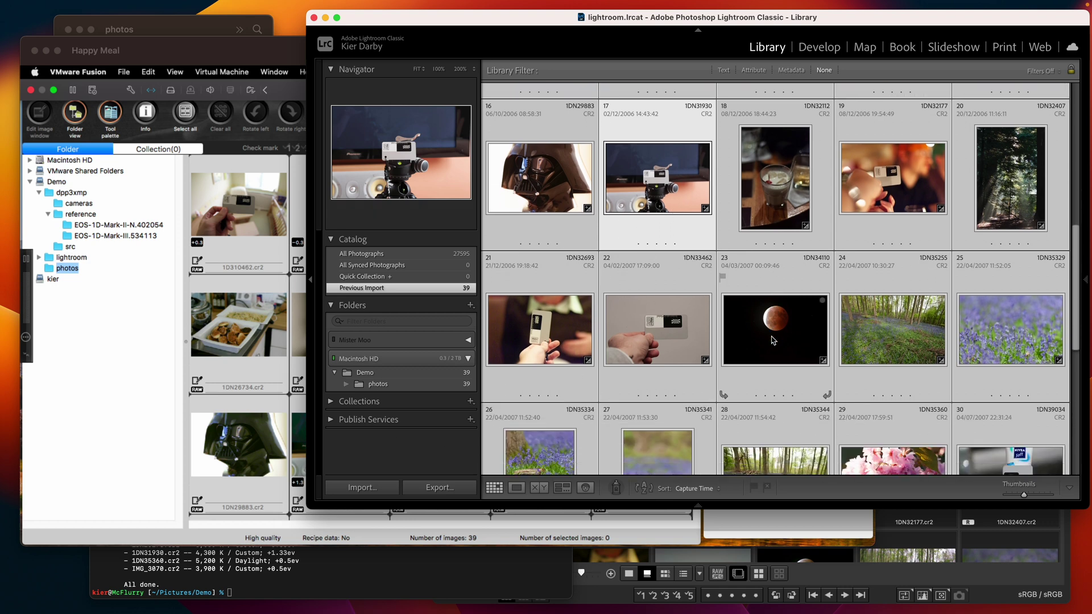
scroll(758, 284, "up", 2)
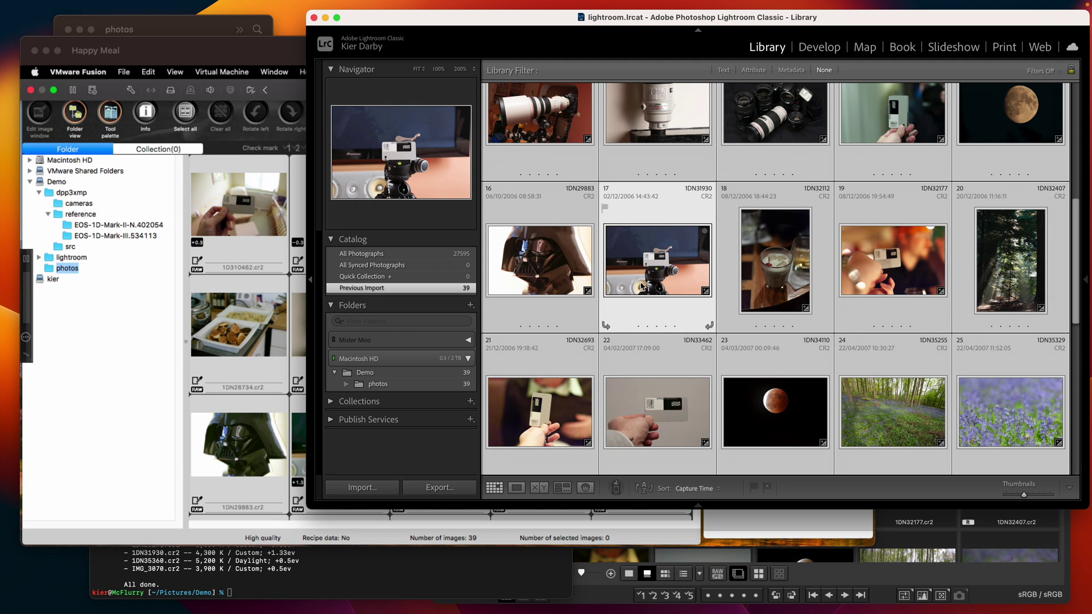
scroll(721, 287, "up", 1)
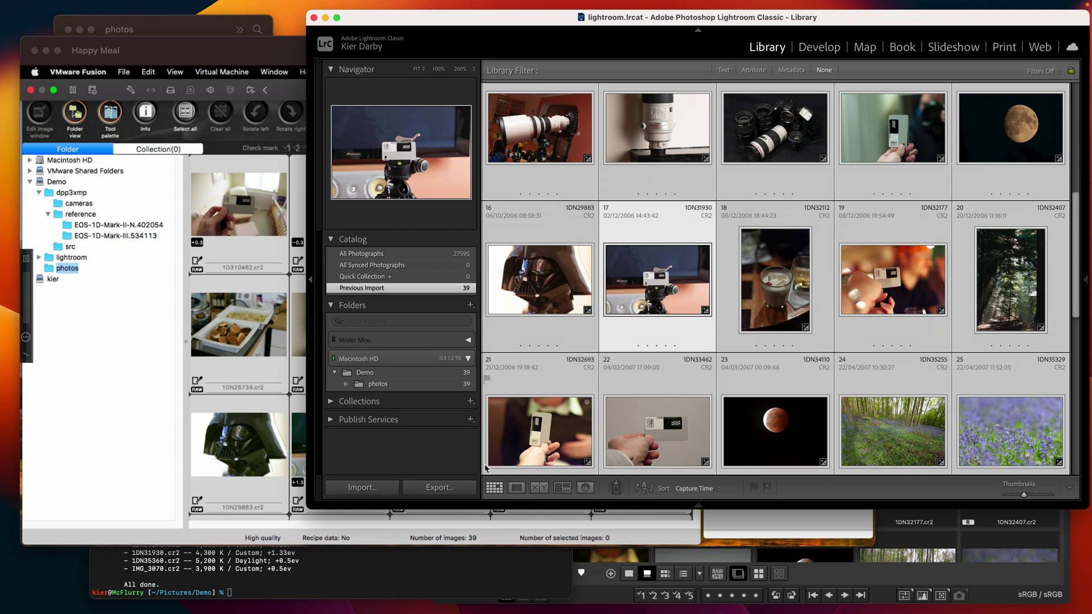
Step: Bring Terminal in front of Lightroom and scroll up through the converter's white balance list
left_click(397, 579)
scroll(402, 408, "up", 5)
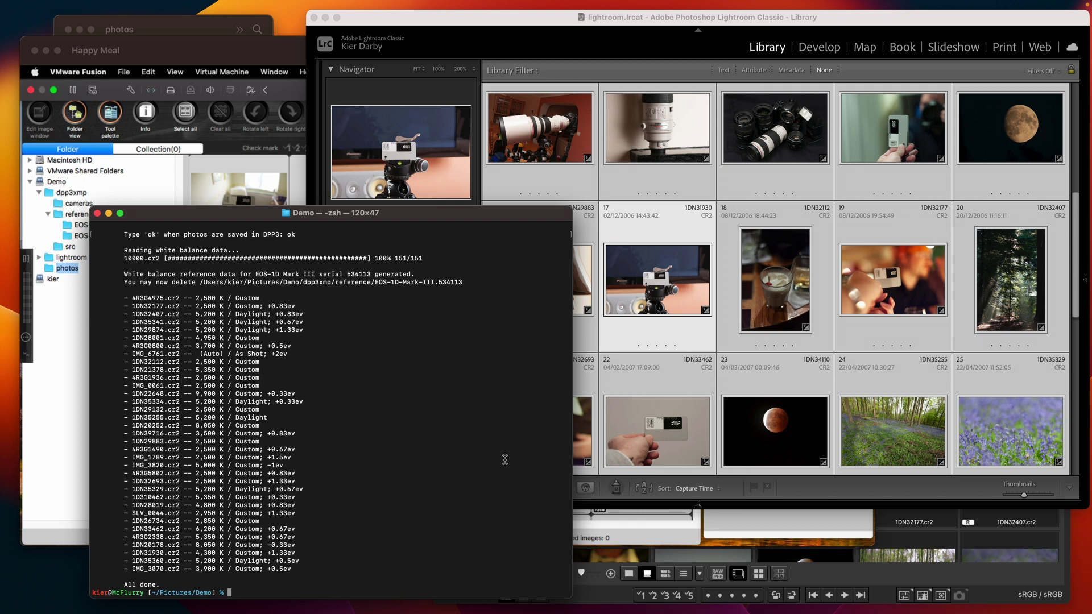
Step: Rerun the converter on the single photo photos/1DN32177.cr2 to generate EOS-1D Mark II N references
key("Up")
key("BackSpace")
key("BackSpace")
key("BackSpace")
key("BackSpace")
key("BackSpace")
key("BackSpace")
type("ph")
key("Tab")
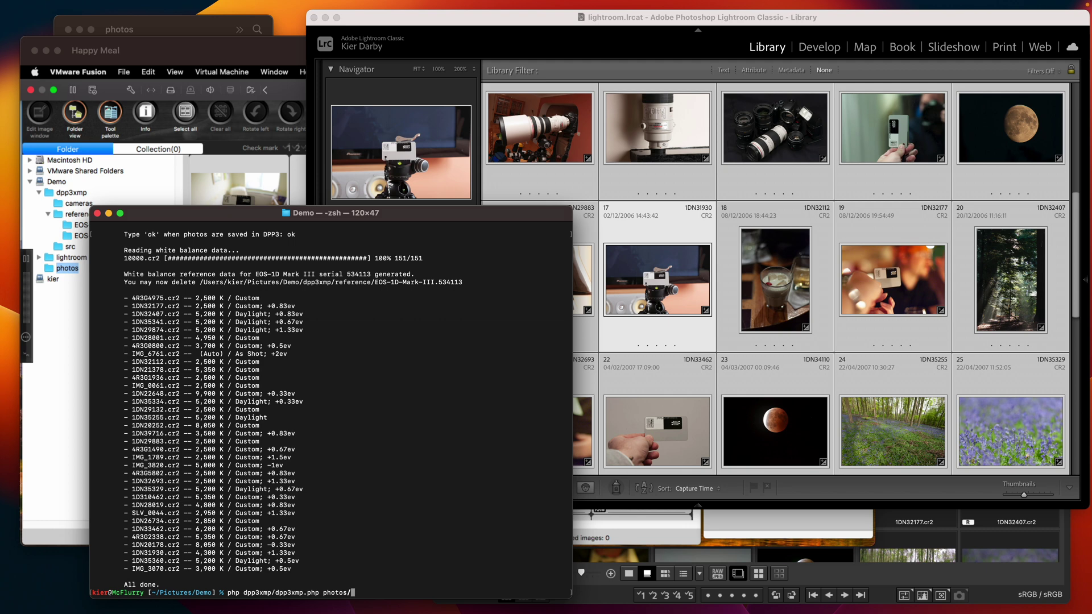
type("1DN")
type("32177.C")
key("Tab")
key("Return")
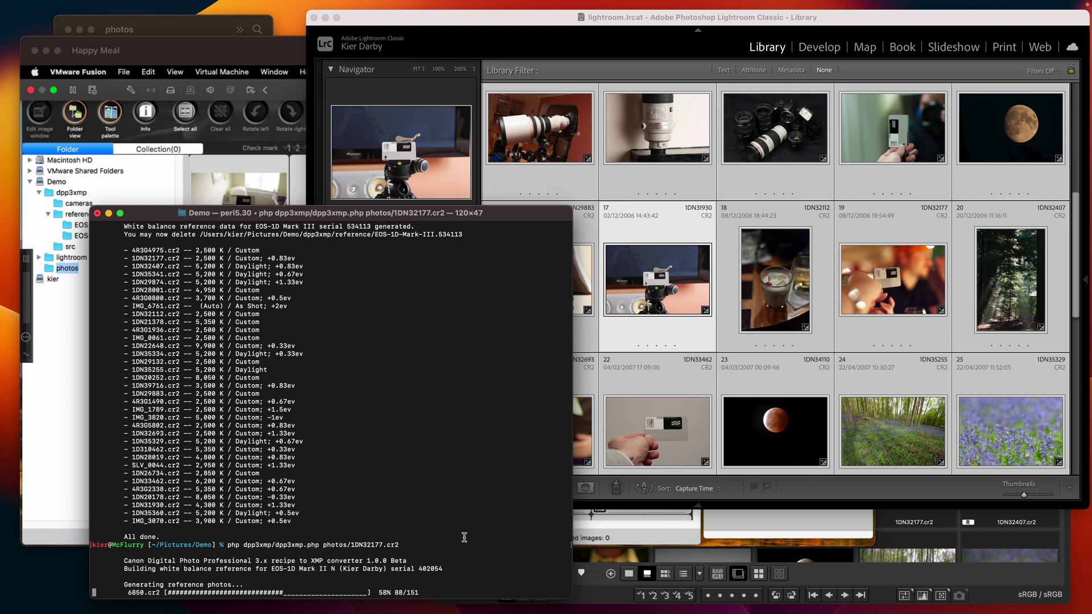
Step: Show the EOS-1D-Mark-II-N.402054 folder in DPP, refresh it, and scroll to 10000.CR2
left_click(161, 52)
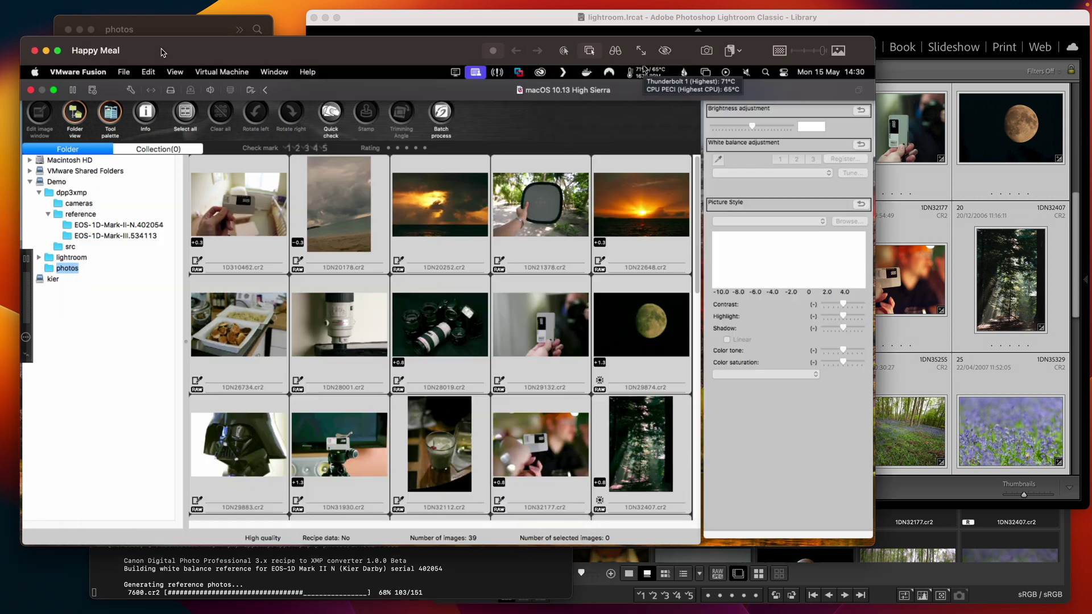
left_click(103, 225)
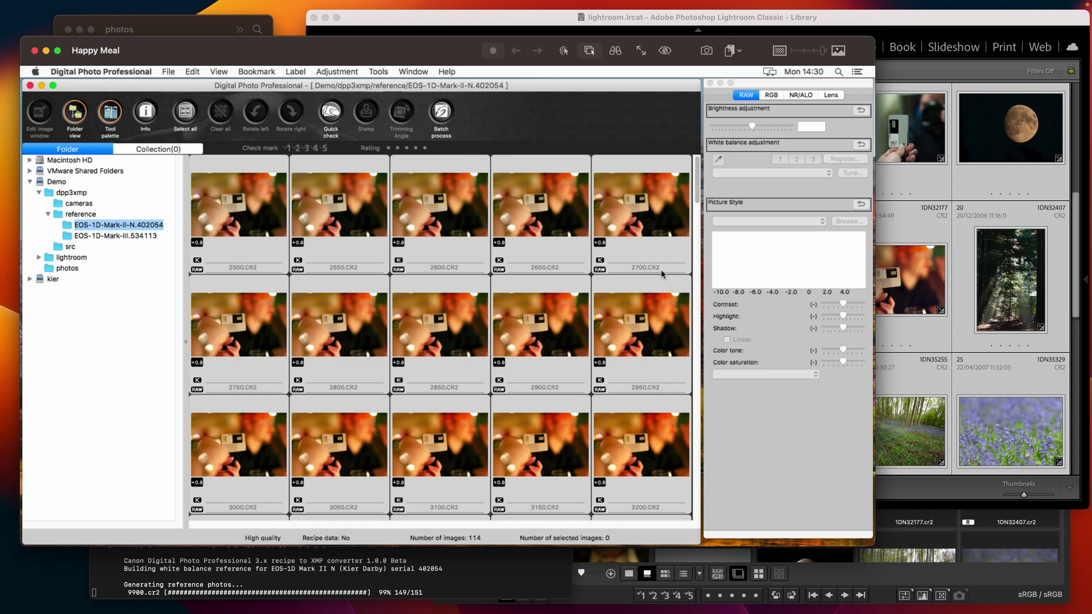
left_click_drag(697, 185, 692, 527)
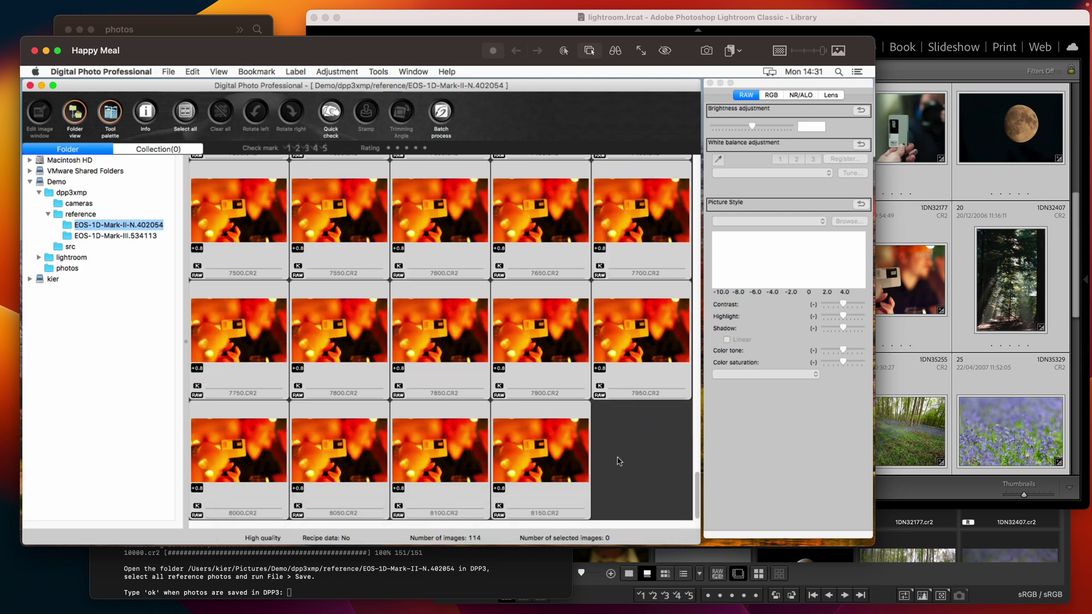
mouse_move(696, 487)
left_mouse_down()
mouse_move(697, 449)
mouse_move(697, 489)
left_mouse_up()
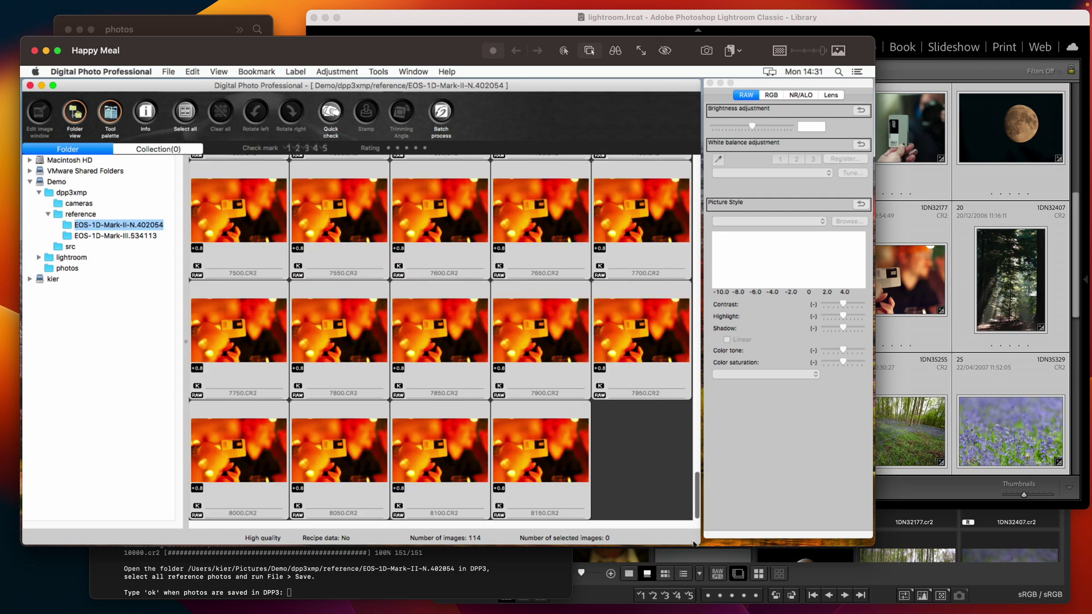
left_click(116, 236)
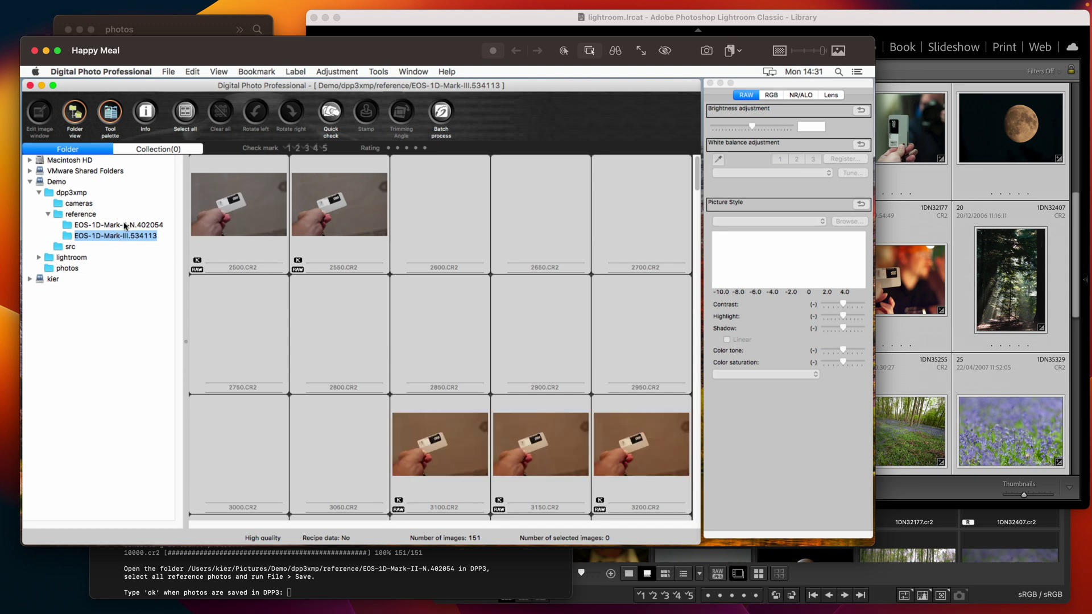
left_click(125, 225)
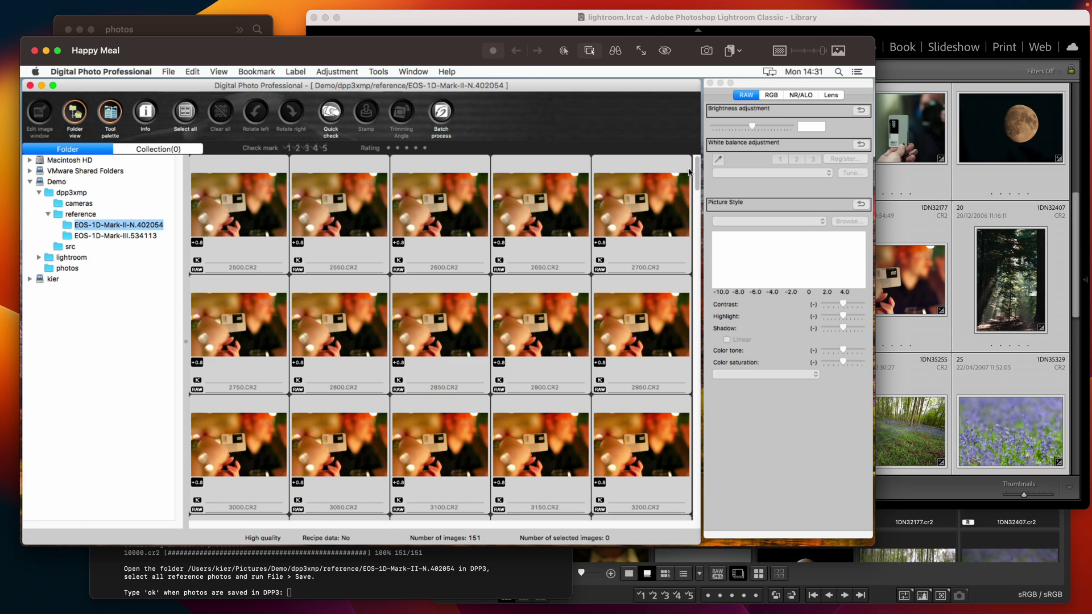
left_click_drag(698, 174, 697, 500)
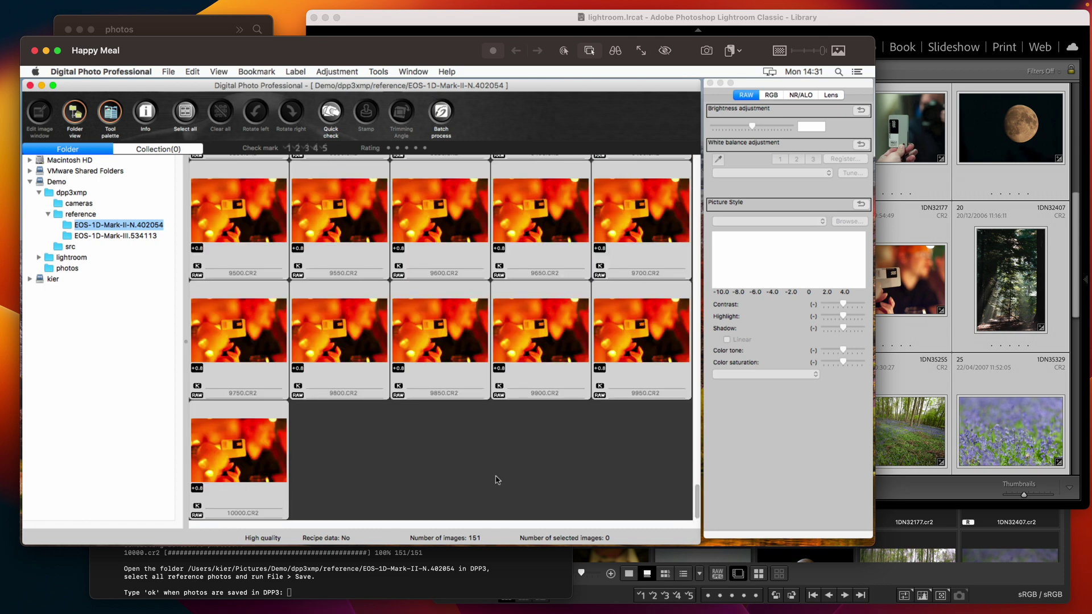
Step: Select all 151 reference photos and save them in DPP
key("super+a")
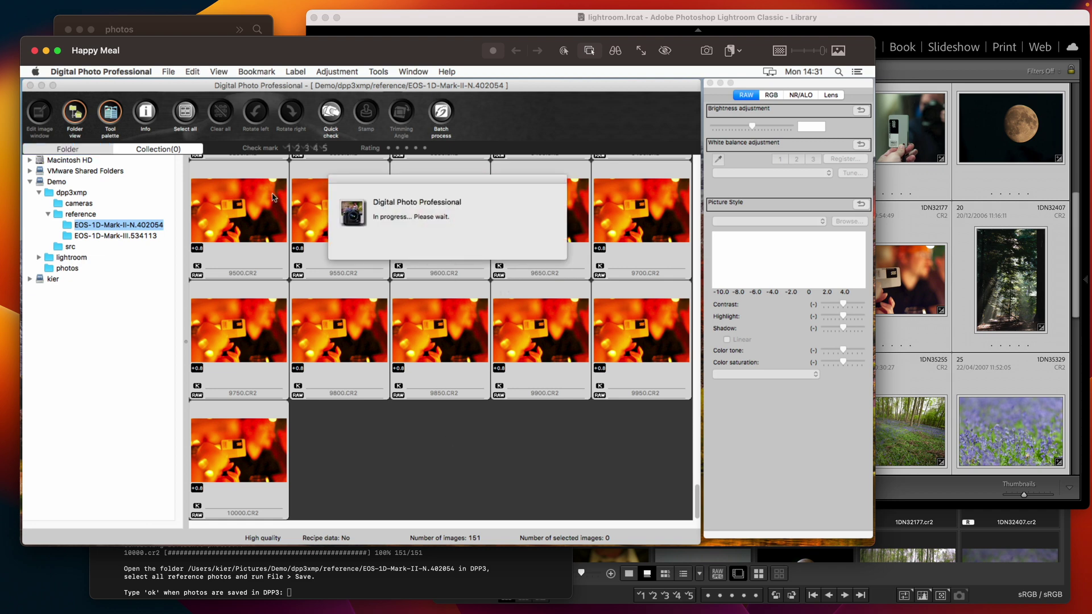
left_click(167, 74)
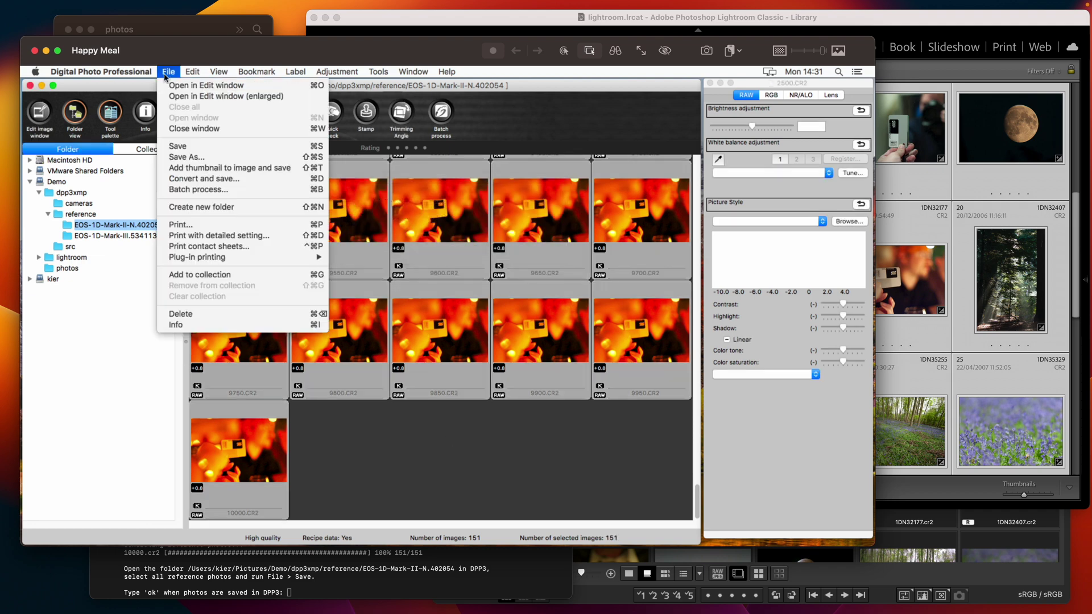
left_click(181, 146)
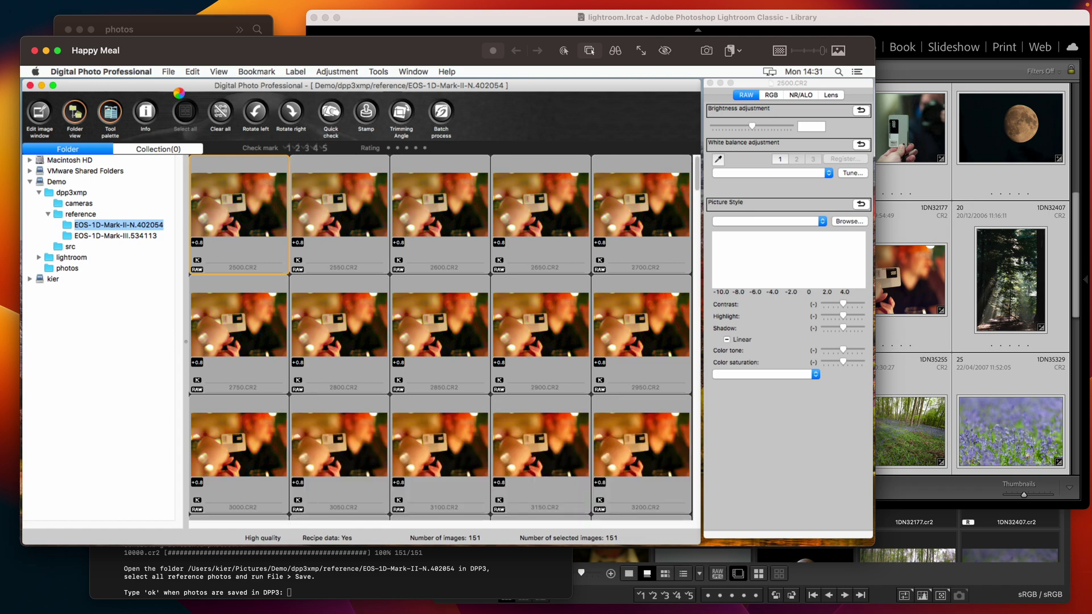
Step: Answer 'ok' in Terminal to confirm the references are saved
left_click(341, 585)
type("ok")
key("Return")
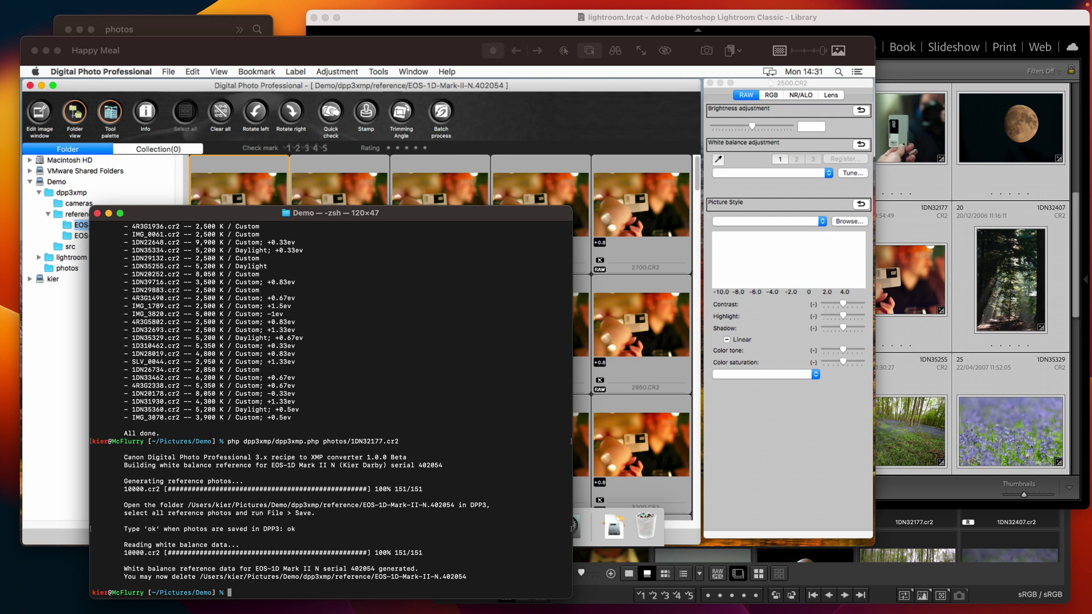
Step: Go from photos up to Demo, into dpp3xmp, glance at cameras, and return to dpp3xmp
left_click(172, 31)
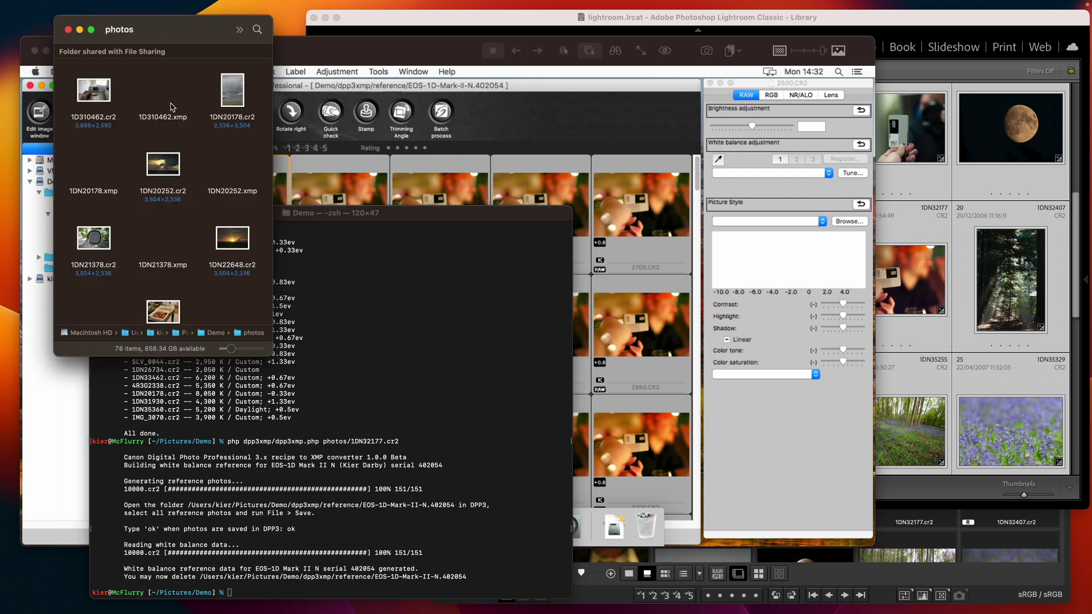
left_click(215, 332)
left_click(83, 96)
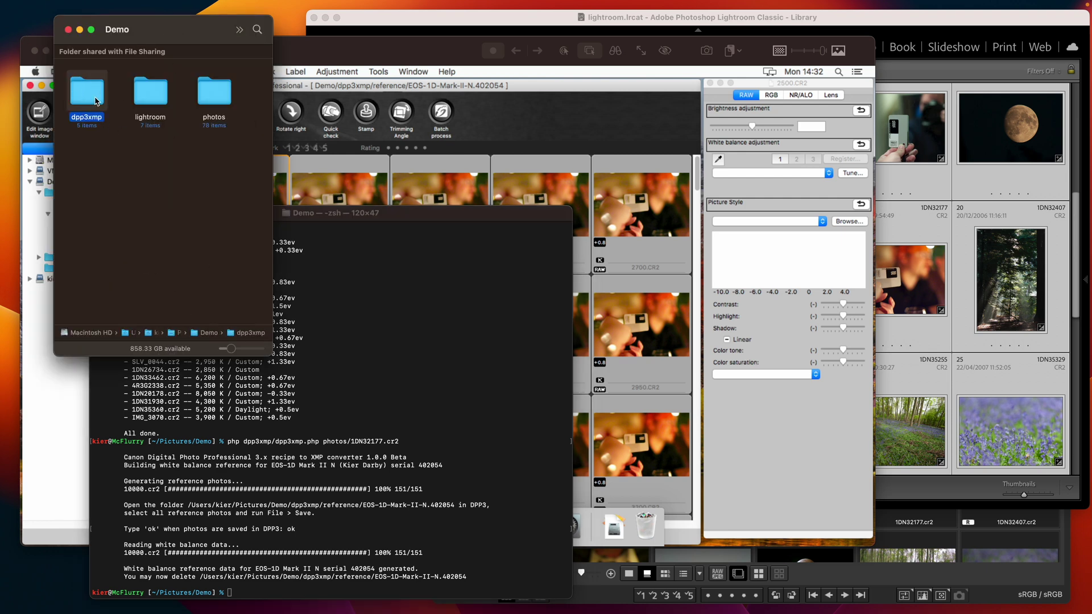
double_click(97, 103)
double_click(106, 99)
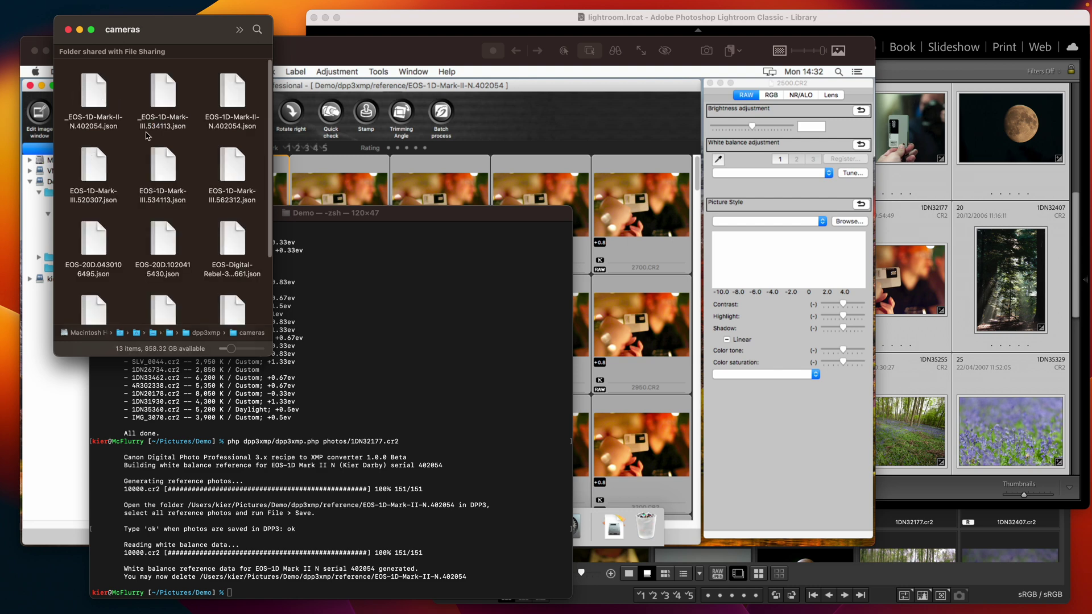
scroll(191, 222, "down", 5)
scroll(190, 222, "up", 5)
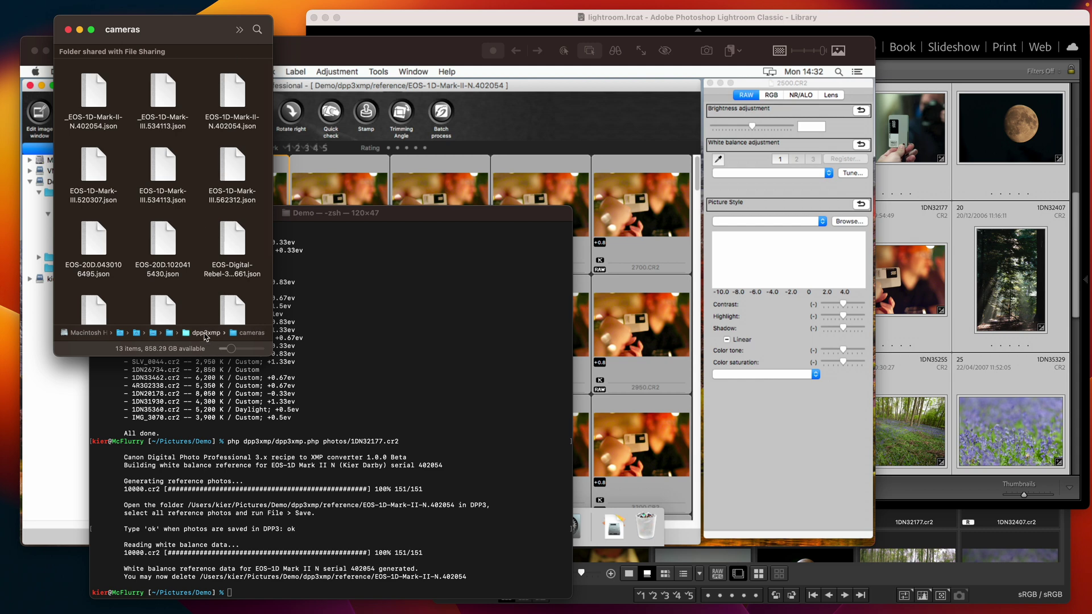
double_click(206, 334)
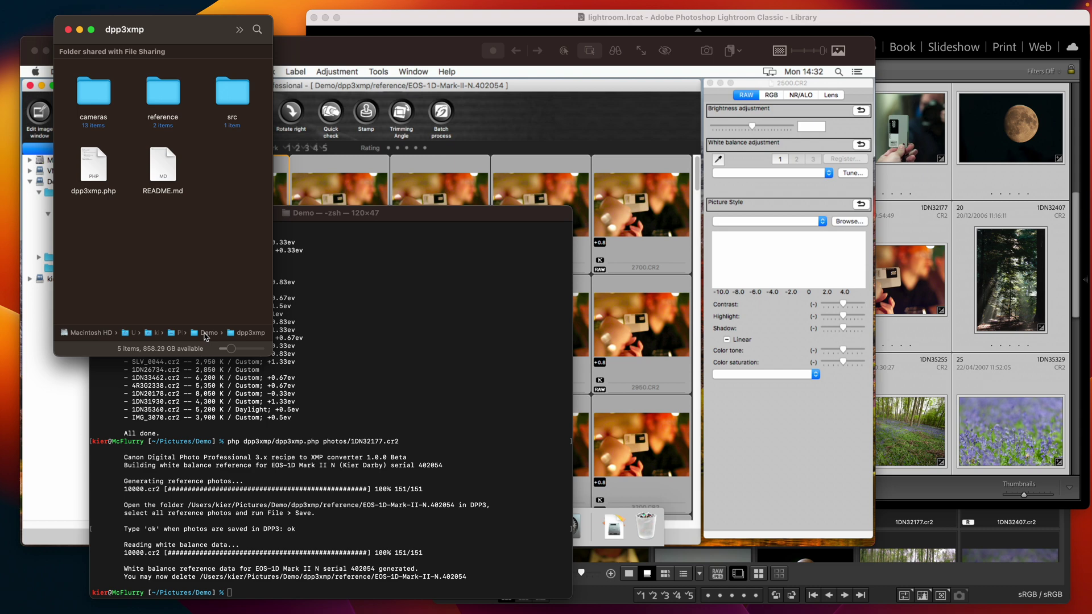